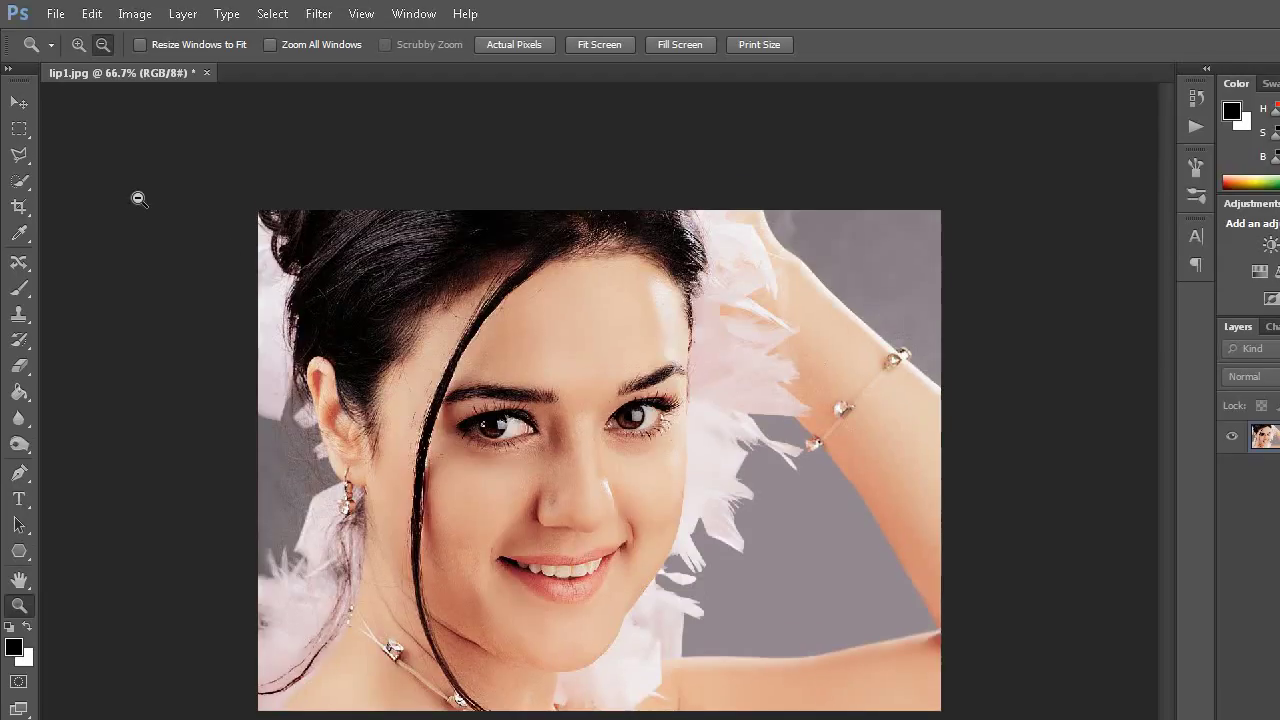
# Step: Duplicate the Background layer of the lip1.jpg portrait into a Background copy layer
pyautogui.click(28, 129)
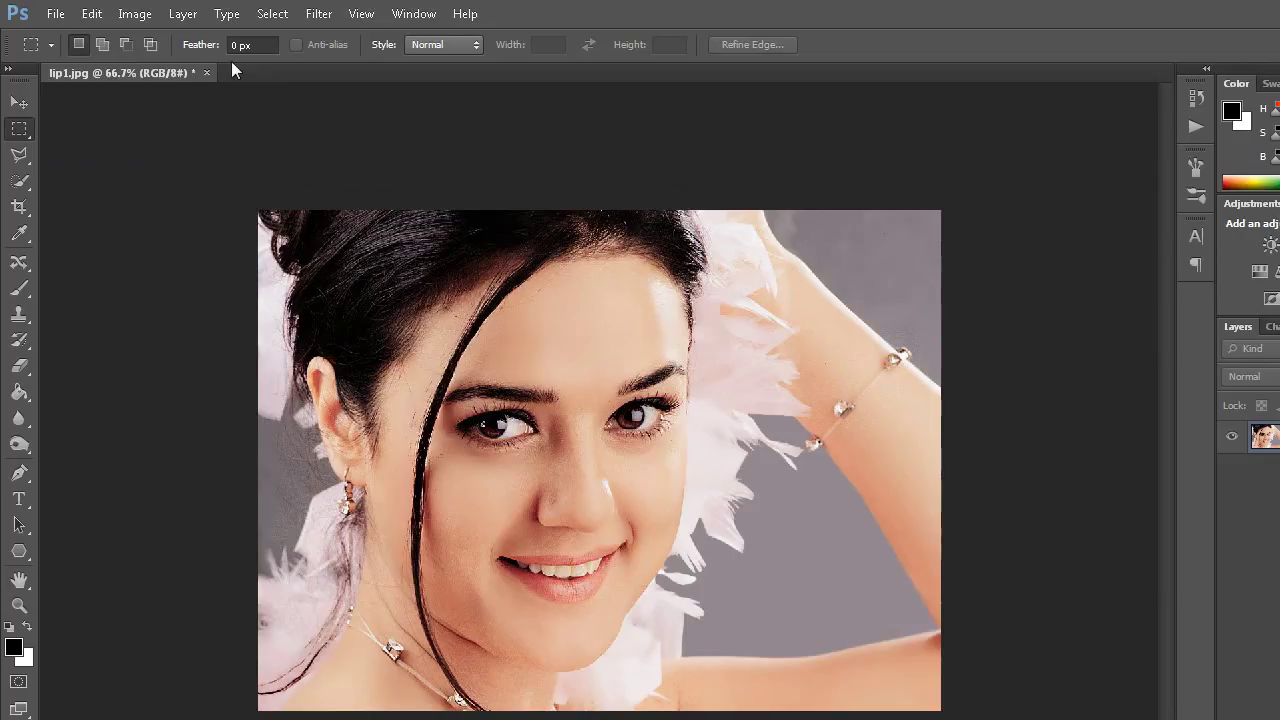
pyautogui.click(193, 16)
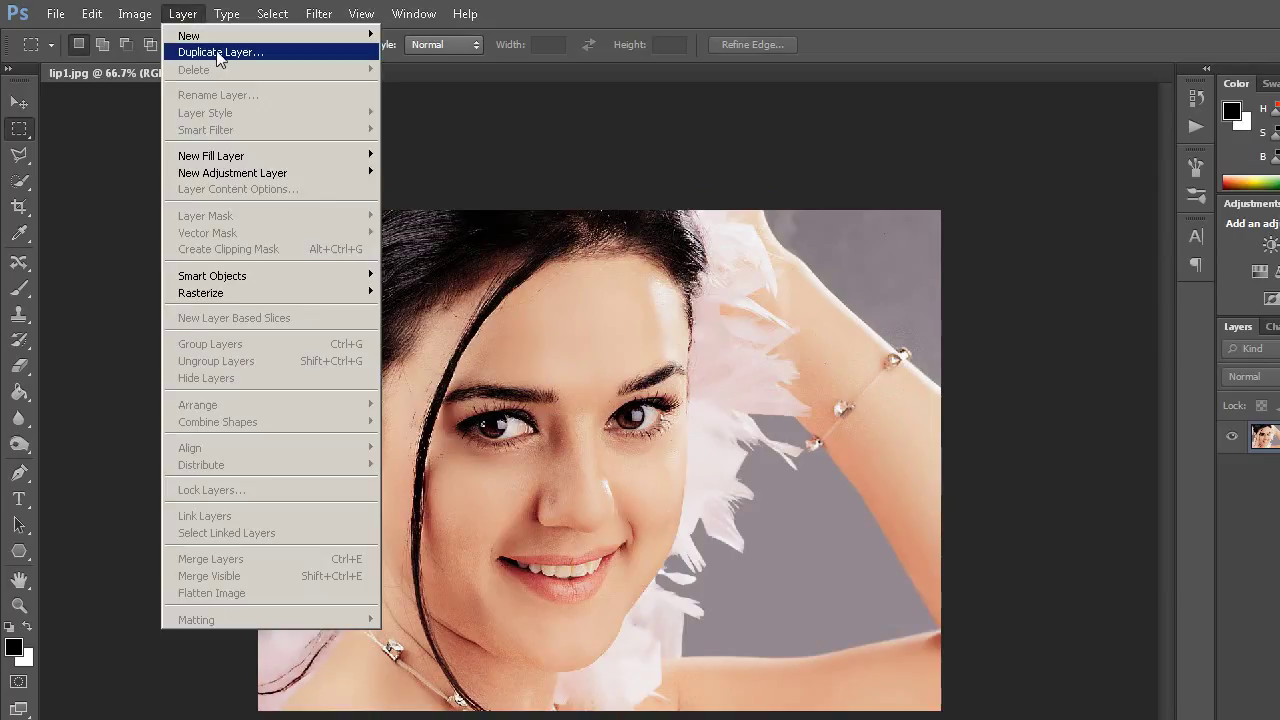
pyautogui.click(218, 54)
pyautogui.click(893, 268)
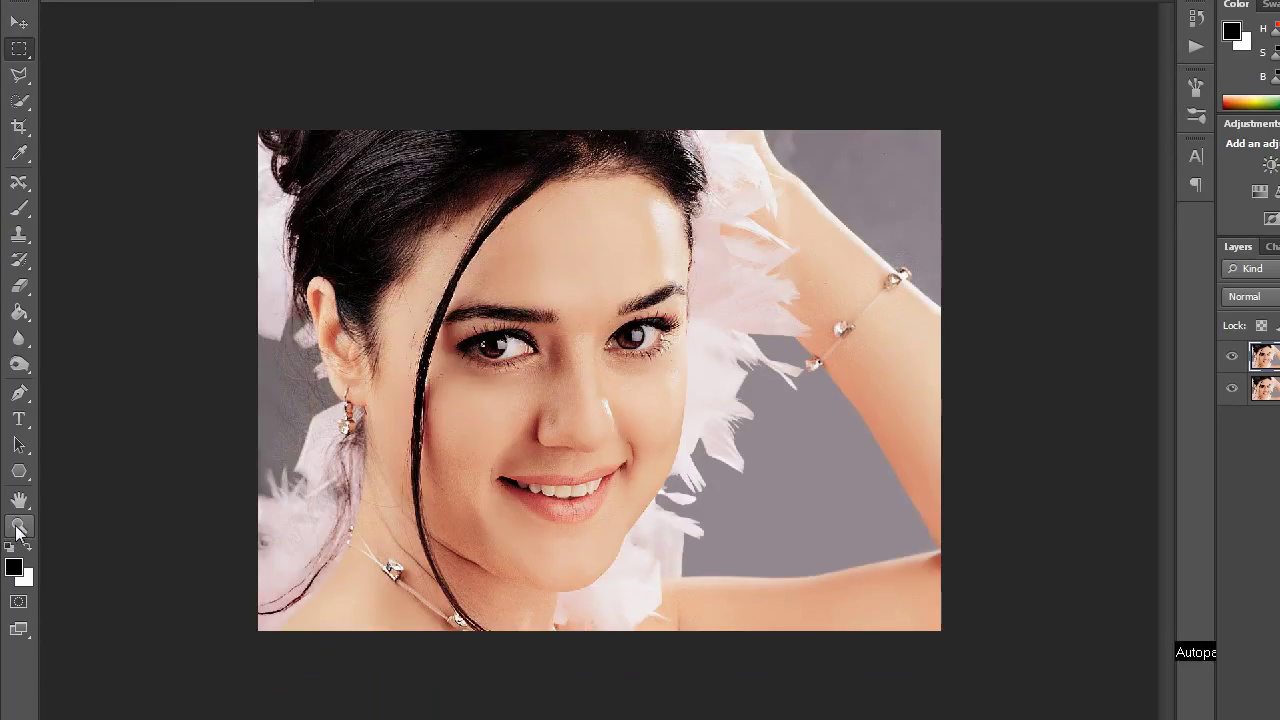
# Step: Zoom in on the nose and mouth with a Zoom marquee, then select the Brush tool
pyautogui.click(17, 530)
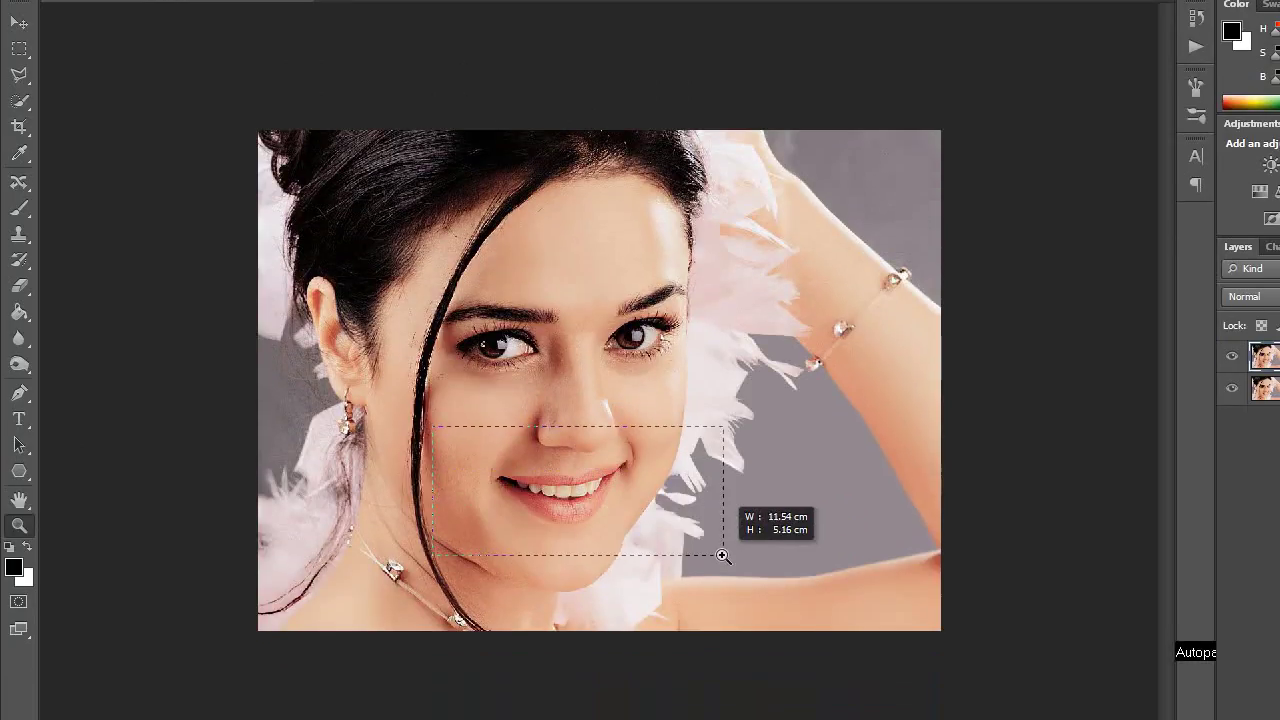
pyautogui.moveTo(432, 507); pyautogui.dragTo(722, 631)
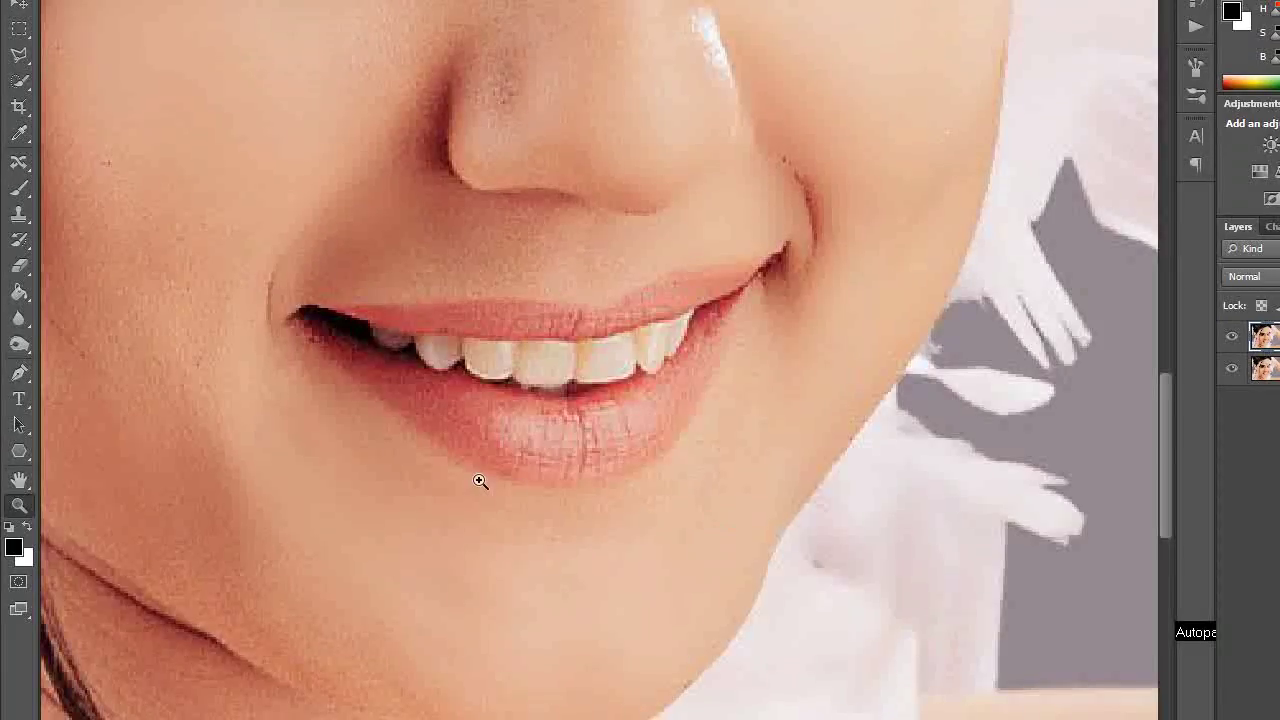
pyautogui.click(21, 190)
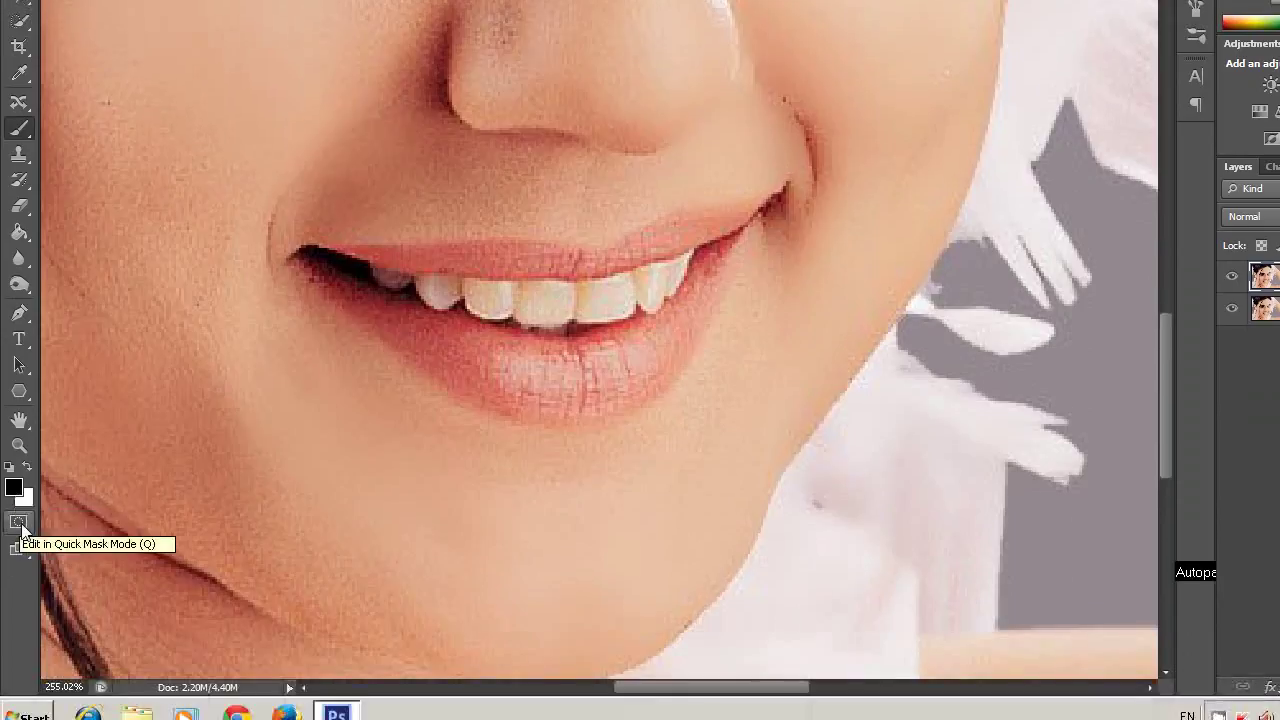
# Step: Enter Quick Mask mode and paint the mask along the lip line and upper lip
pyautogui.click(20, 522)
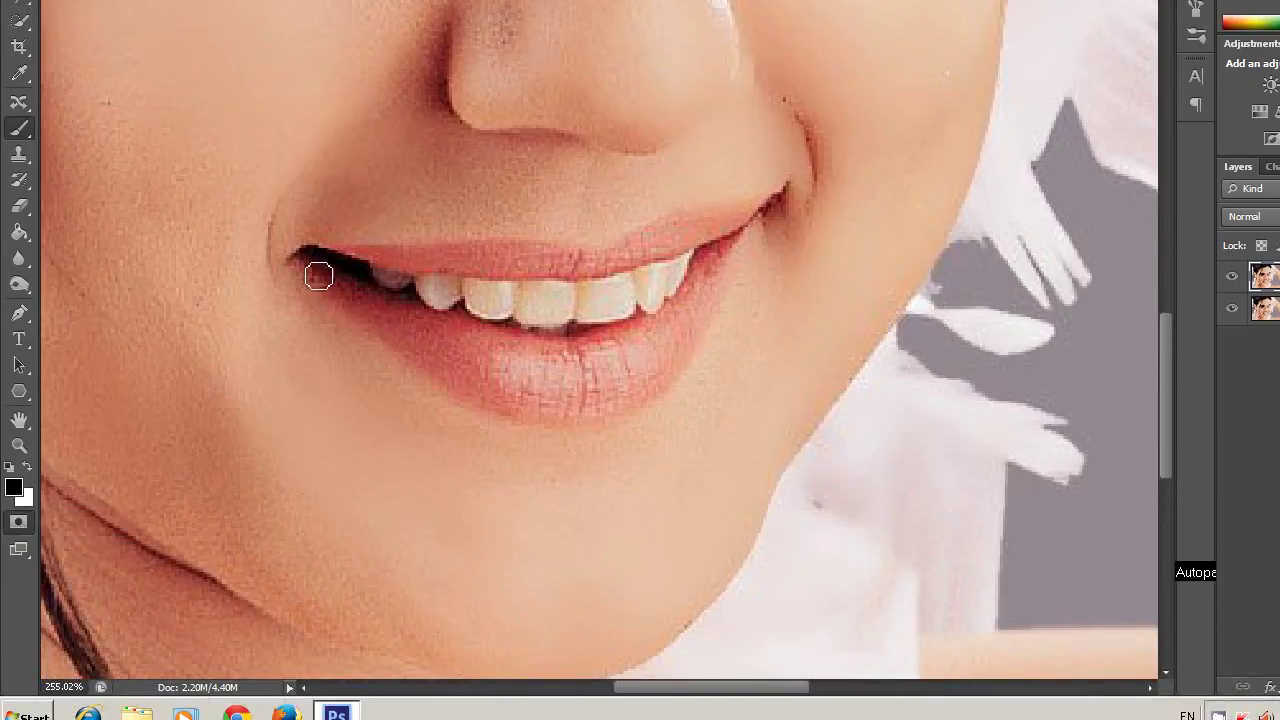
pyautogui.moveTo(302, 263)
pyautogui.mouseDown()
pyautogui.moveTo(416, 318)
pyautogui.moveTo(619, 346)
pyautogui.moveTo(703, 279)
pyautogui.mouseUp()
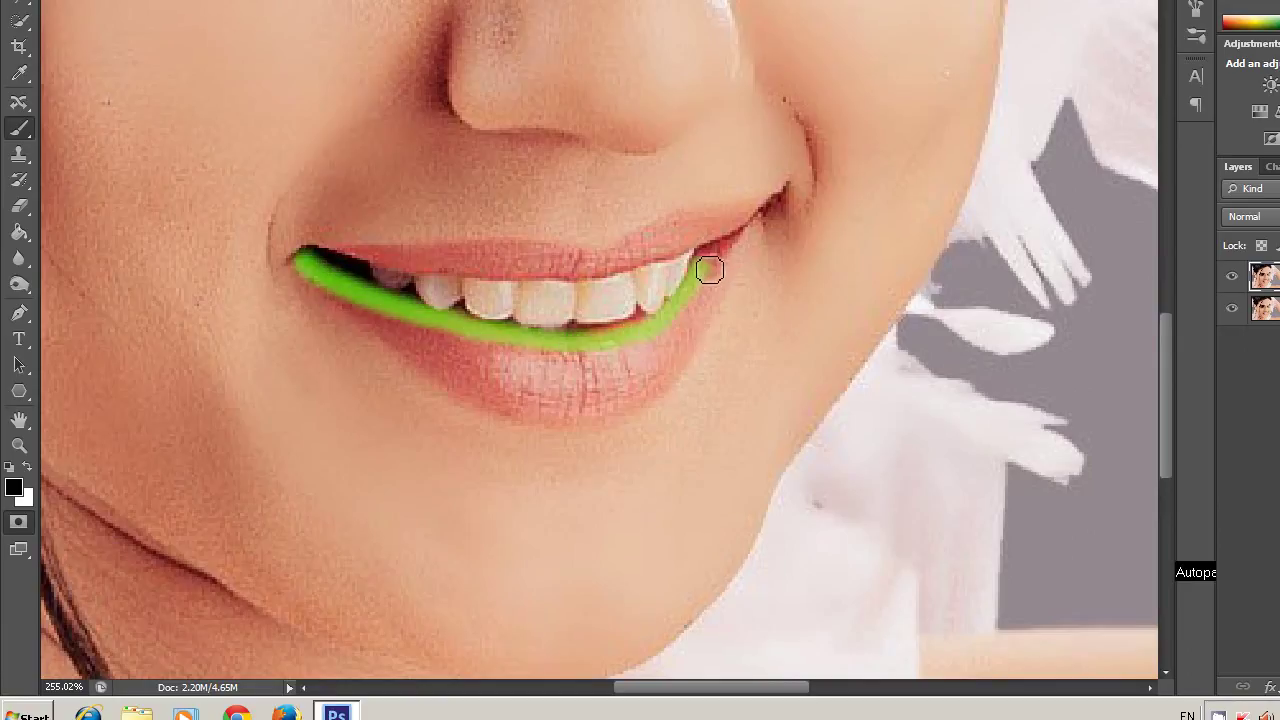
pyautogui.moveTo(703, 279)
pyautogui.mouseDown()
pyautogui.moveTo(748, 222)
pyautogui.moveTo(594, 277)
pyautogui.moveTo(503, 270)
pyautogui.mouseUp()
pyautogui.moveTo(313, 261); pyautogui.dragTo(505, 272)
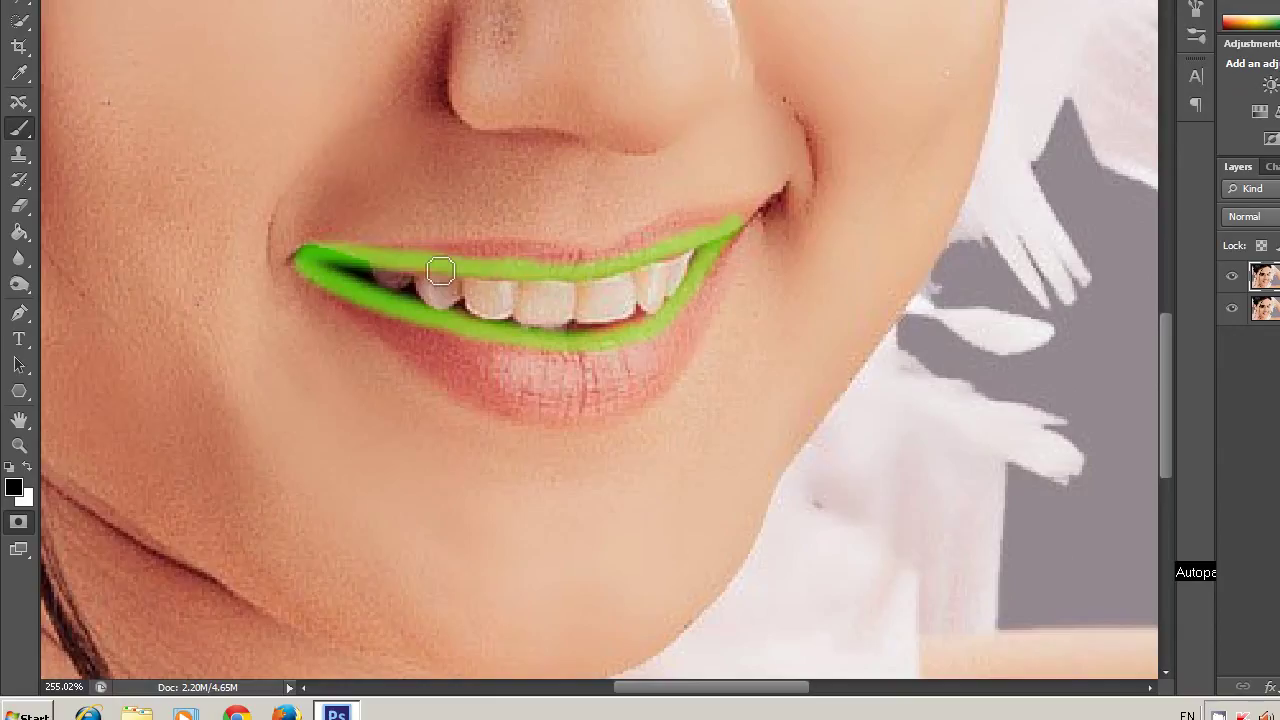
pyautogui.moveTo(372, 260)
pyautogui.mouseDown()
pyautogui.moveTo(545, 252)
pyautogui.moveTo(615, 265)
pyautogui.moveTo(500, 270)
pyautogui.moveTo(626, 266)
pyautogui.moveTo(674, 240)
pyautogui.moveTo(609, 266)
pyautogui.moveTo(775, 198)
pyautogui.moveTo(691, 243)
pyautogui.moveTo(754, 222)
pyautogui.moveTo(771, 200)
pyautogui.mouseUp()
# Step: Mask the lower lip and mouth corners, undoing the stray stroke over the left corner gap
pyautogui.moveTo(340, 292)
pyautogui.mouseDown()
pyautogui.moveTo(482, 400)
pyautogui.moveTo(535, 416)
pyautogui.moveTo(603, 417)
pyautogui.moveTo(665, 376)
pyautogui.mouseUp()
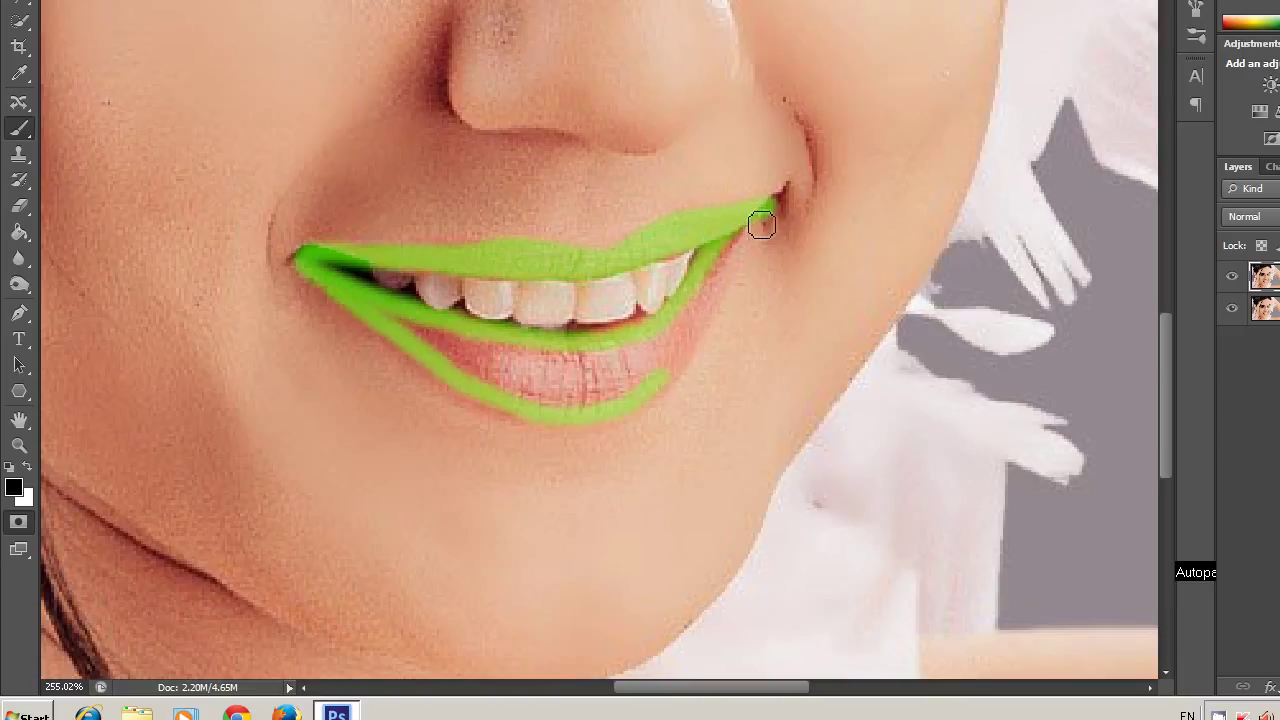
pyautogui.moveTo(766, 209)
pyautogui.mouseDown()
pyautogui.moveTo(695, 357)
pyautogui.moveTo(668, 380)
pyautogui.mouseUp()
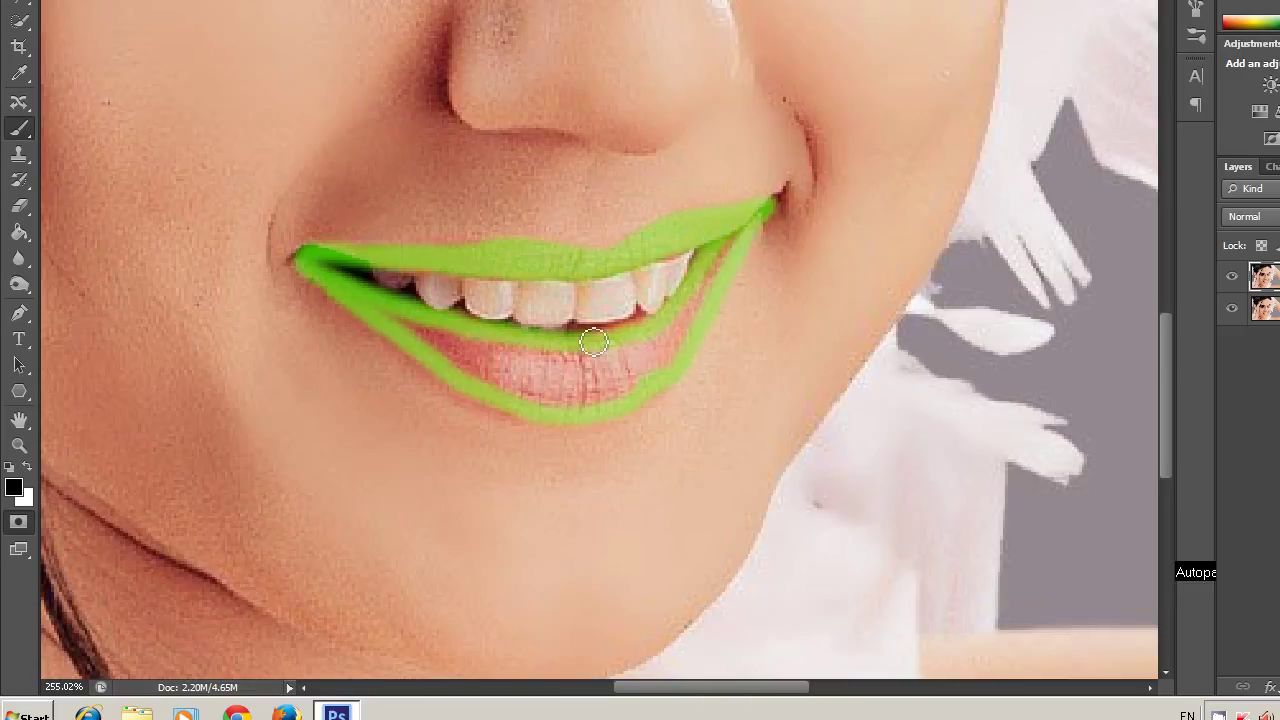
pyautogui.moveTo(517, 371)
pyautogui.mouseDown()
pyautogui.moveTo(602, 367)
pyautogui.moveTo(449, 343)
pyautogui.moveTo(400, 313)
pyautogui.moveTo(498, 386)
pyautogui.moveTo(596, 394)
pyautogui.moveTo(616, 358)
pyautogui.mouseUp()
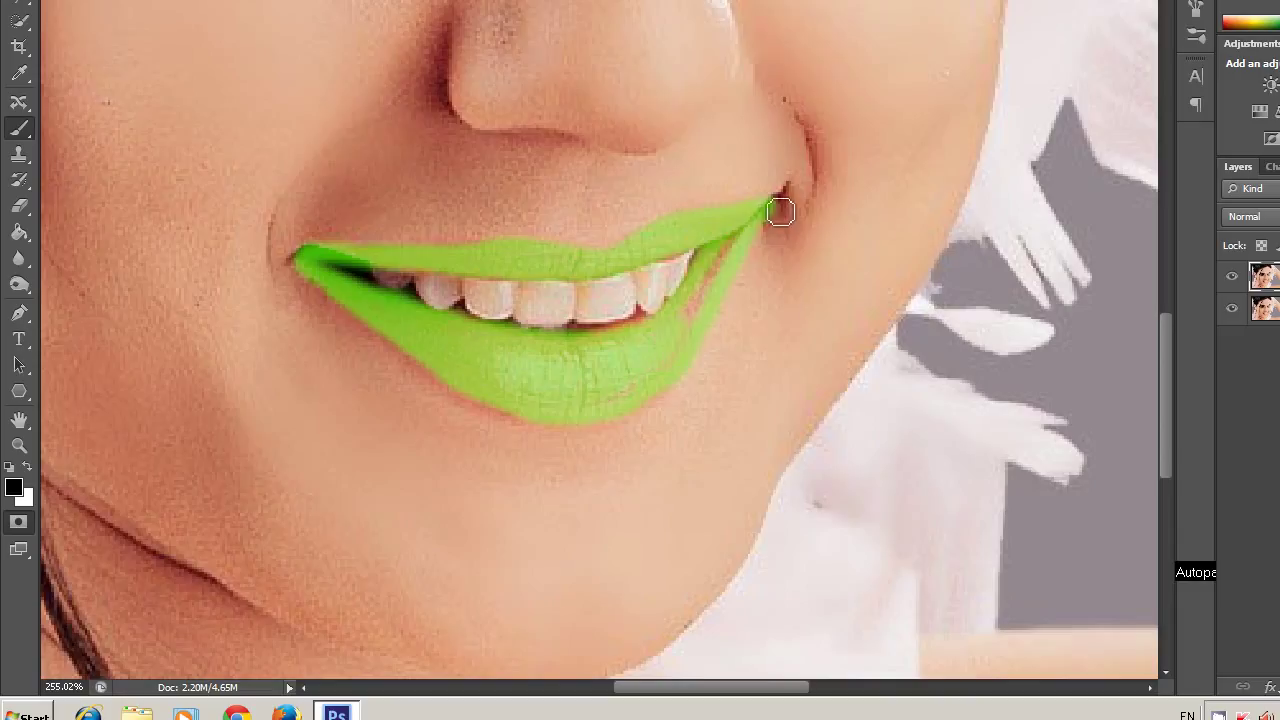
pyautogui.moveTo(778, 200)
pyautogui.mouseDown()
pyautogui.moveTo(714, 286)
pyautogui.moveTo(694, 286)
pyautogui.moveTo(709, 294)
pyautogui.moveTo(681, 358)
pyautogui.mouseUp()
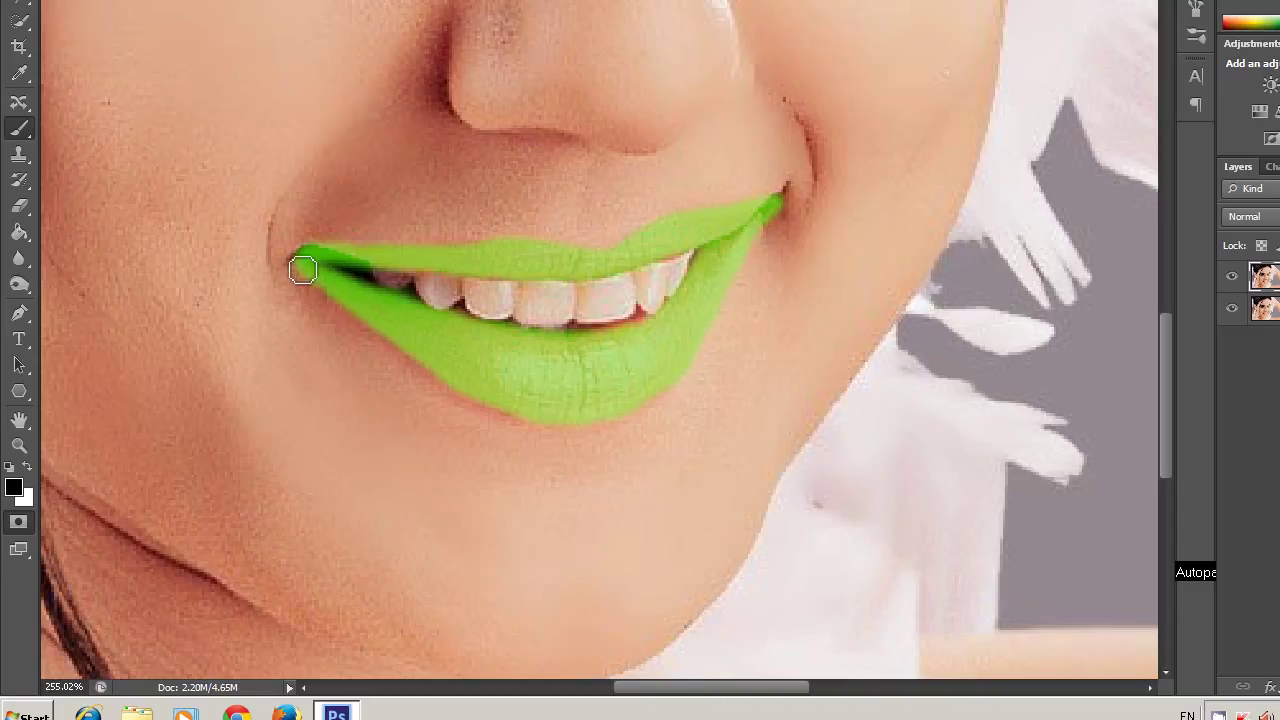
pyautogui.moveTo(300, 266); pyautogui.dragTo(318, 266)
pyautogui.moveTo(420, 266); pyautogui.dragTo(335, 262)
pyautogui.hotkey('ctrl', 'z')
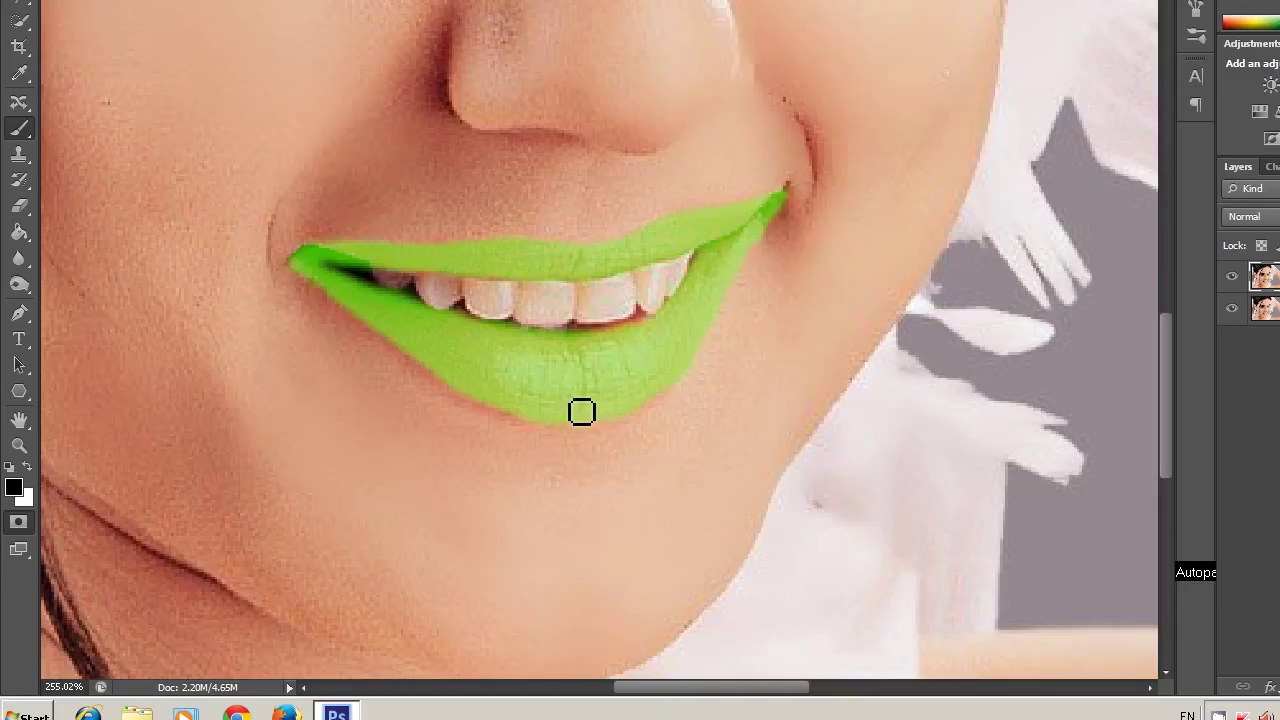
# Step: Exit Quick Mask and invert the selection so only the lips are selected
pyautogui.press('q')
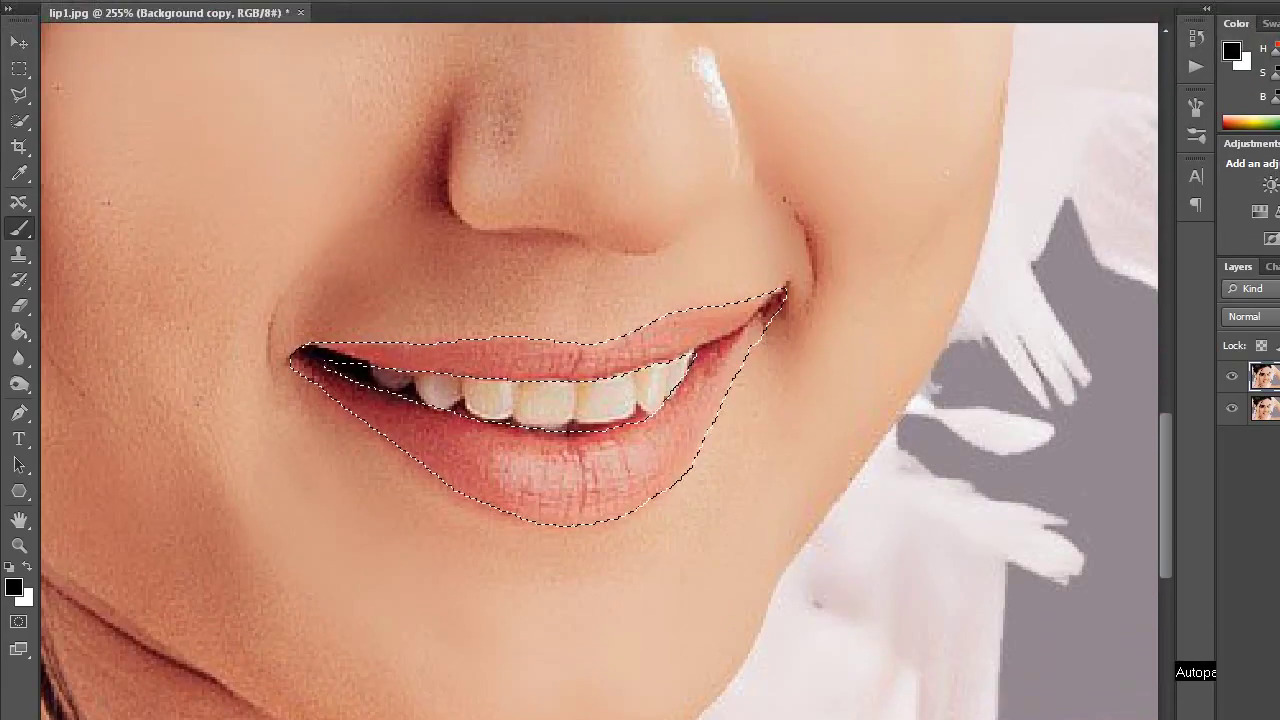
pyautogui.click(274, 14)
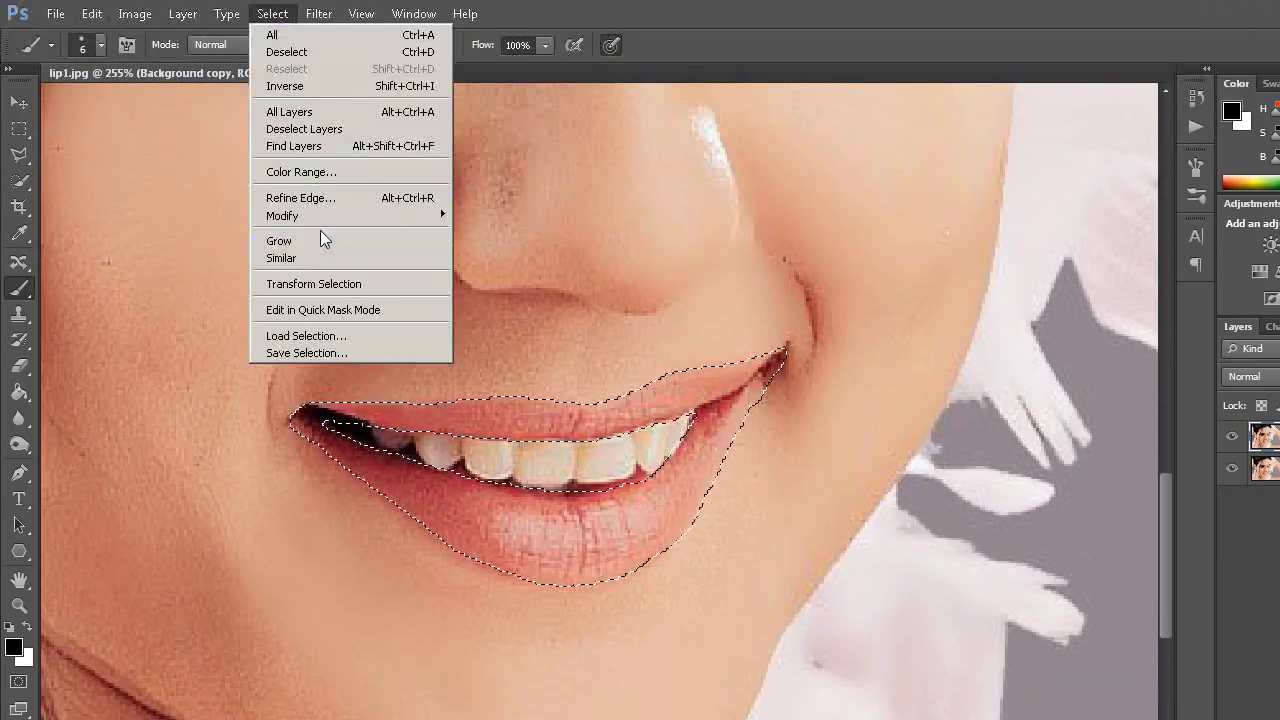
pyautogui.click(296, 85)
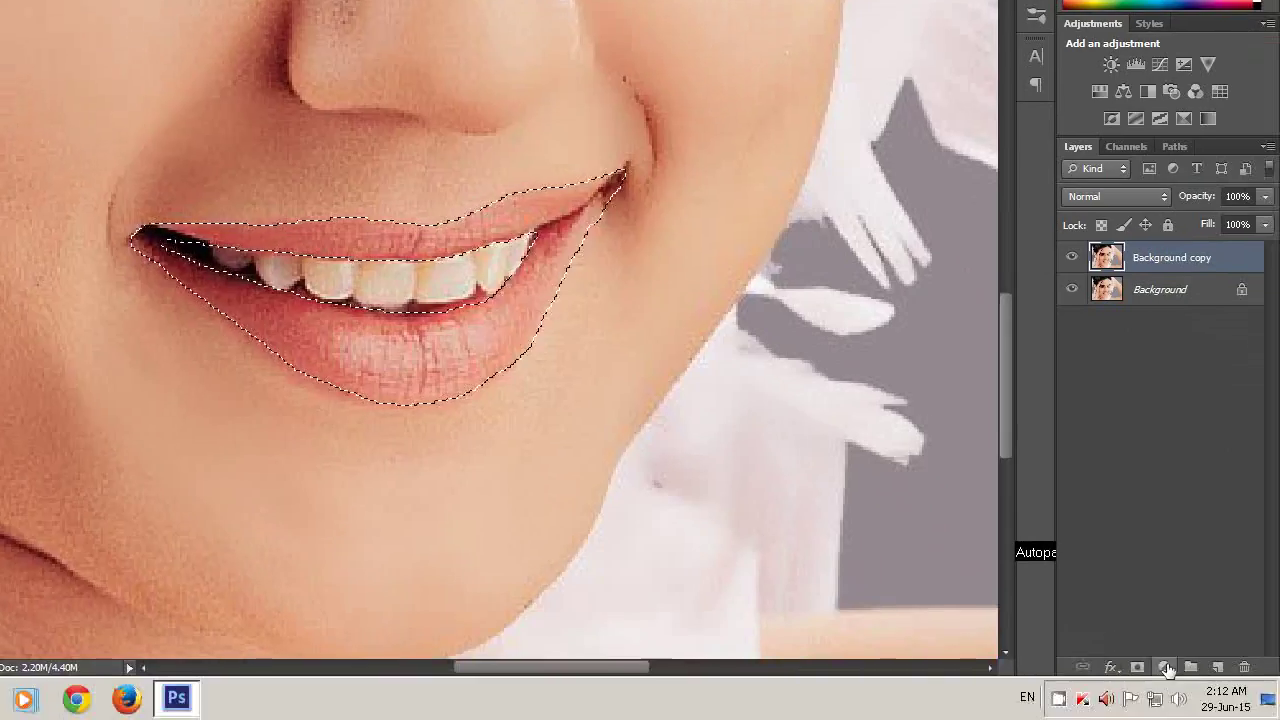
# Step: Add a Solid Color fill layer over the lips in dark purple #6a1572
pyautogui.click(1165, 667)
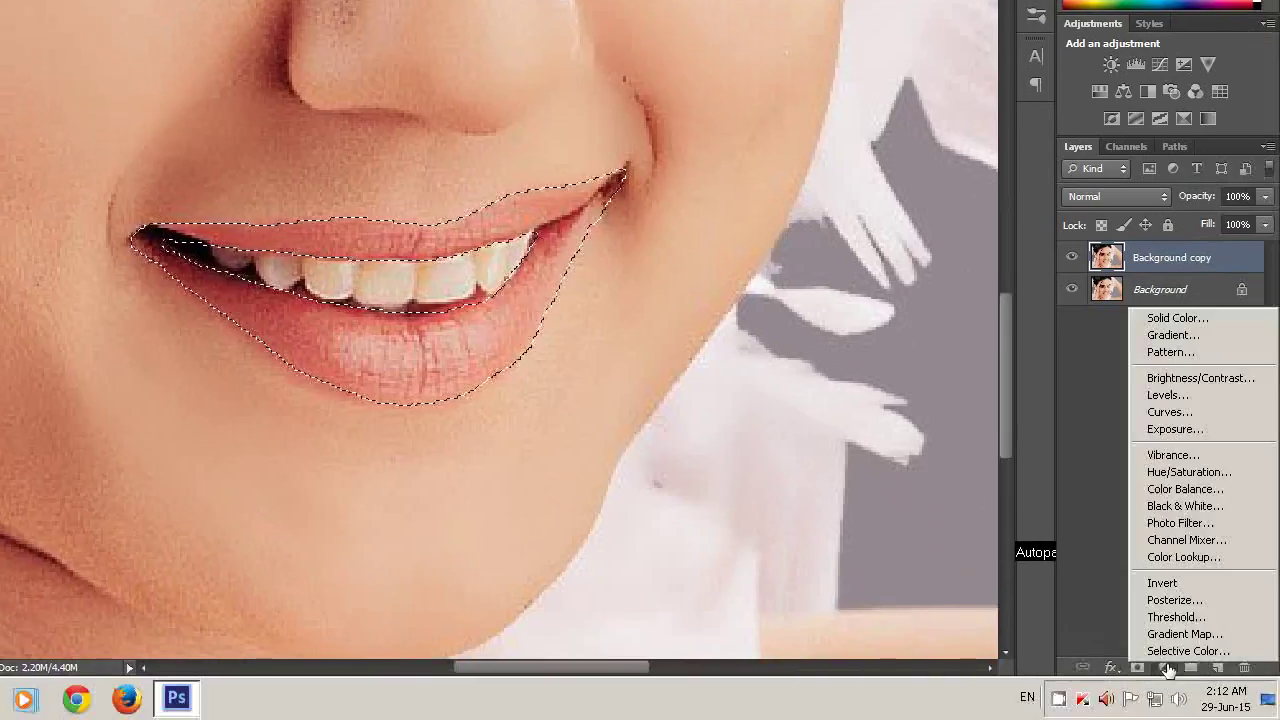
pyautogui.click(1180, 318)
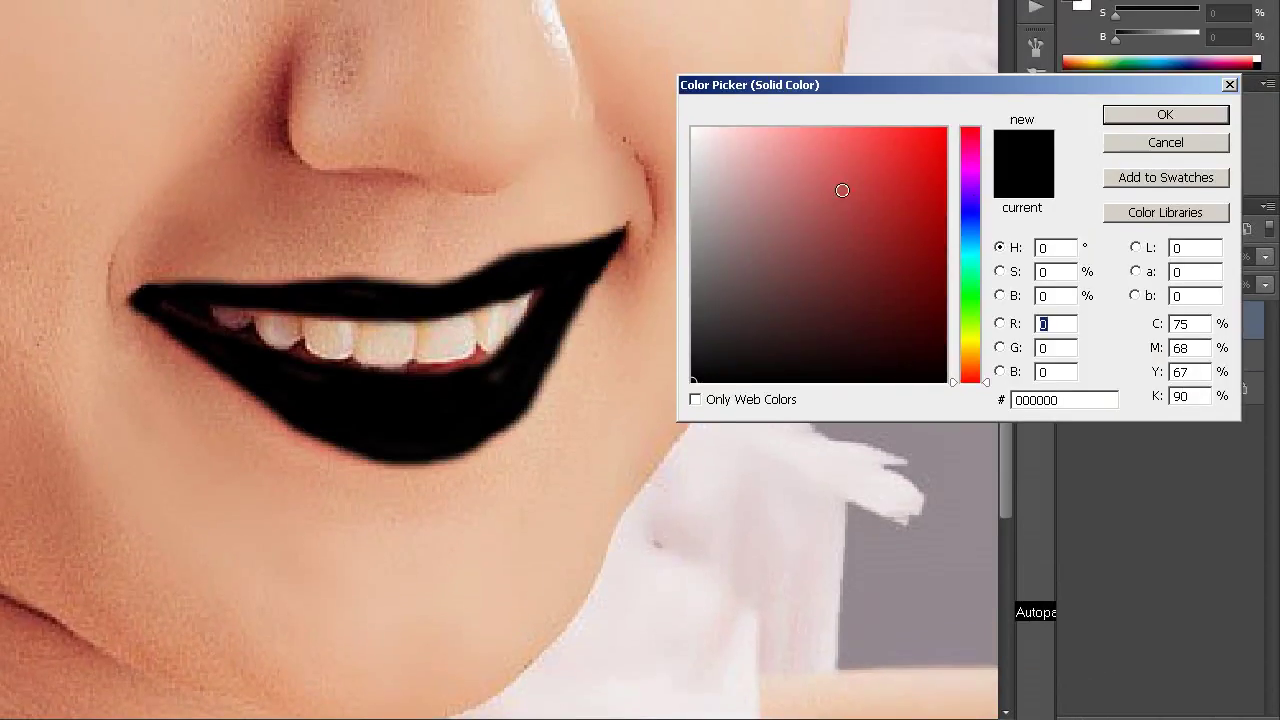
pyautogui.click(863, 186)
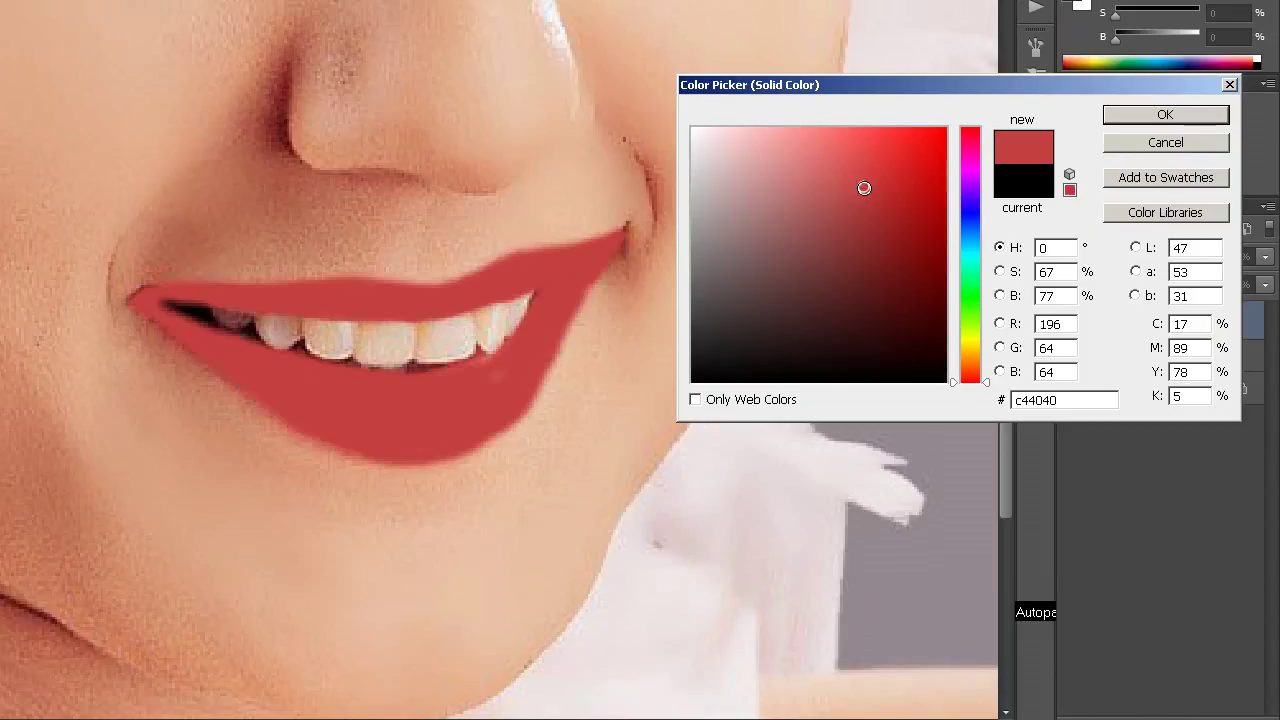
pyautogui.click(899, 270)
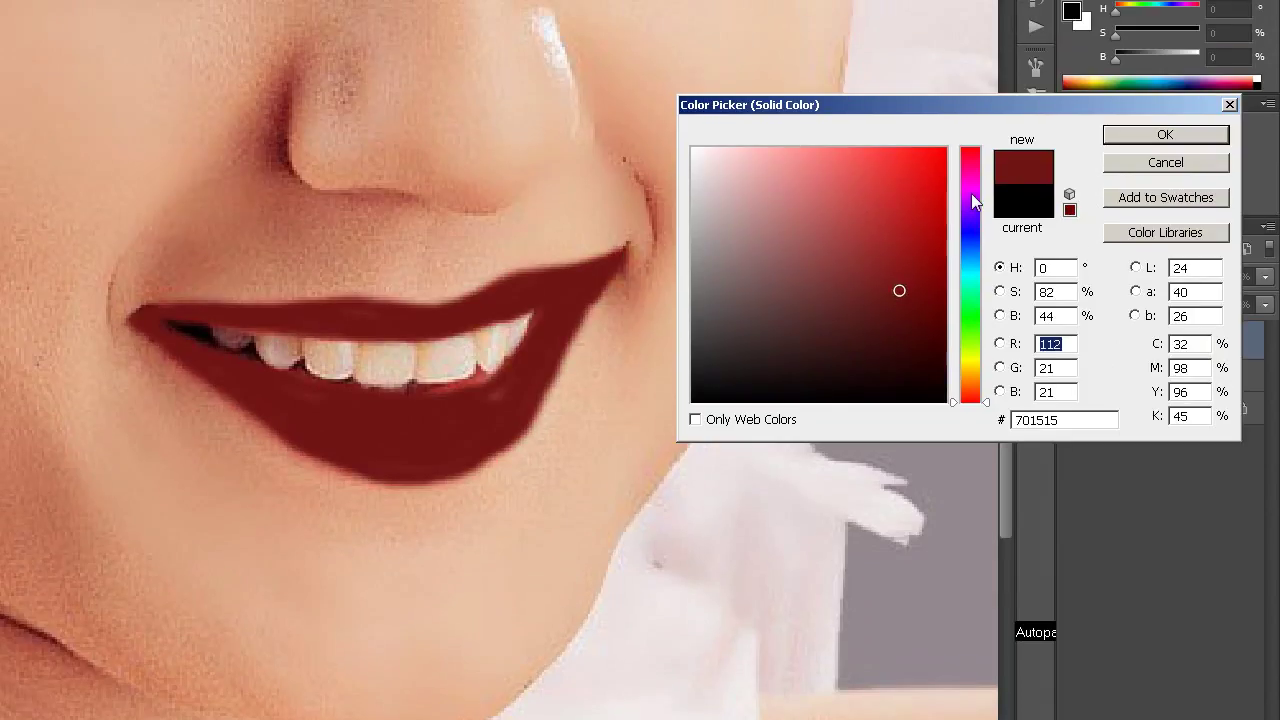
pyautogui.click(971, 193)
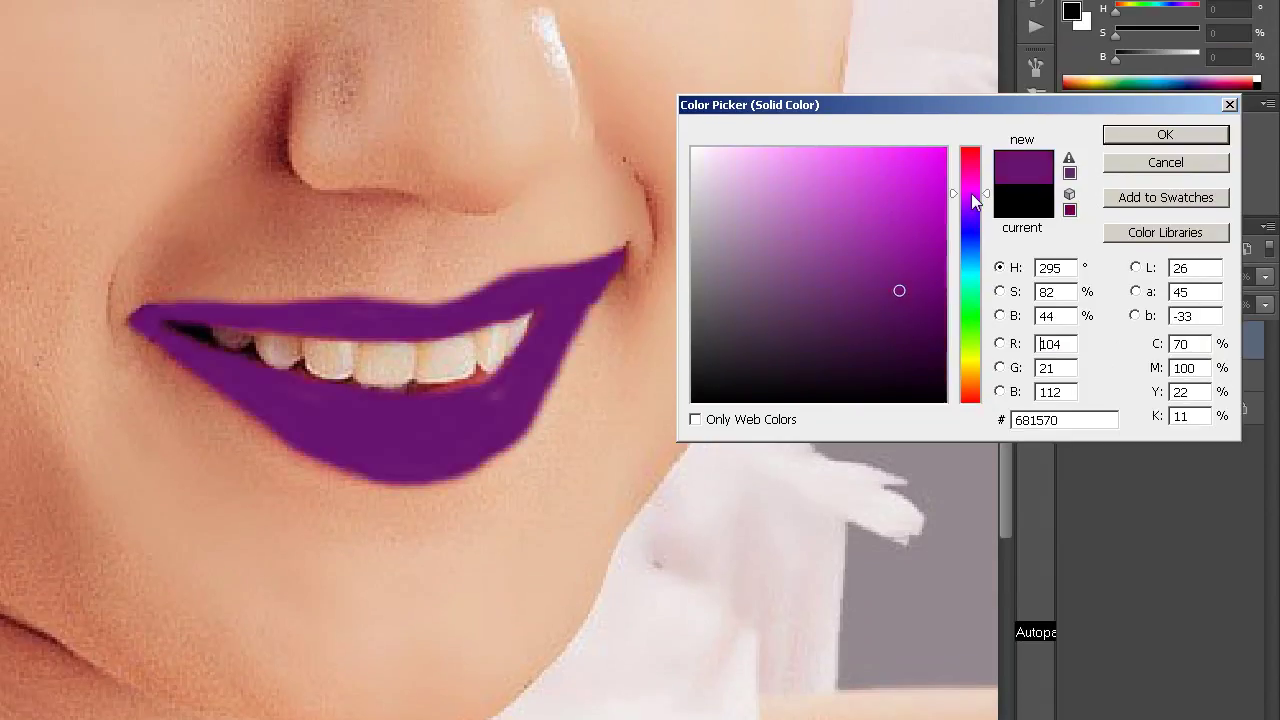
pyautogui.click(902, 242)
pyautogui.click(899, 288)
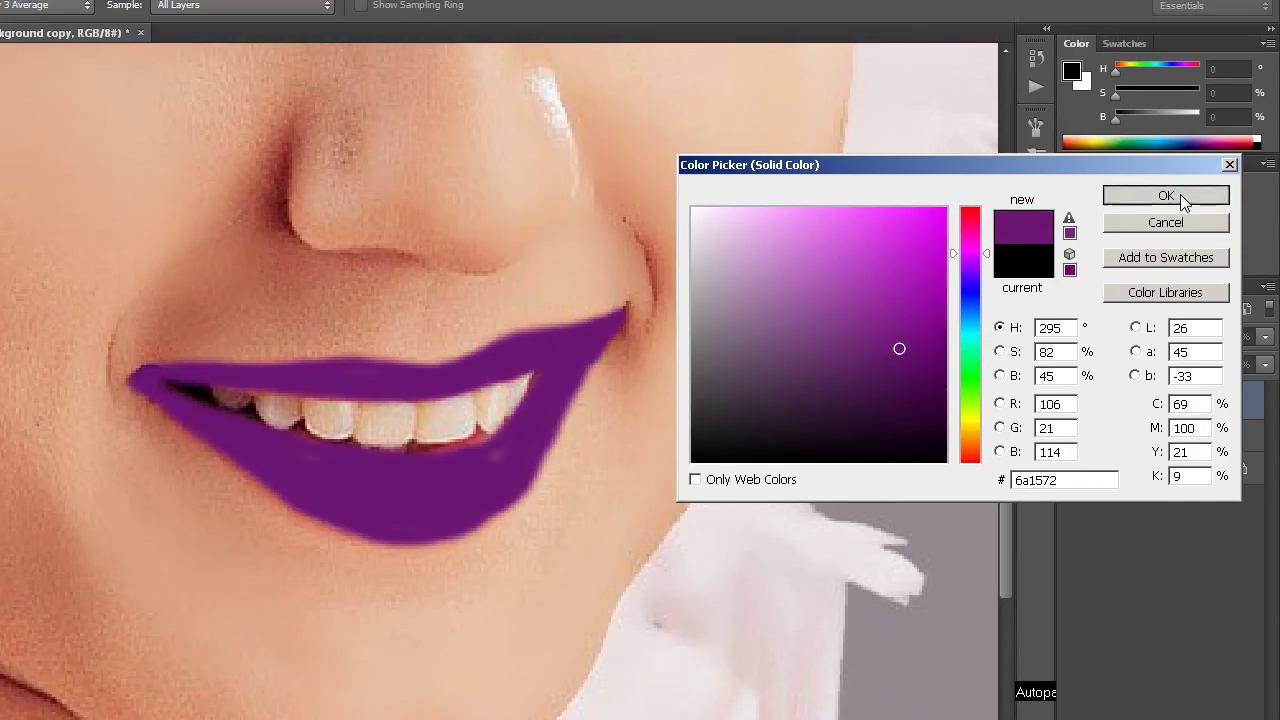
pyautogui.click(1143, 194)
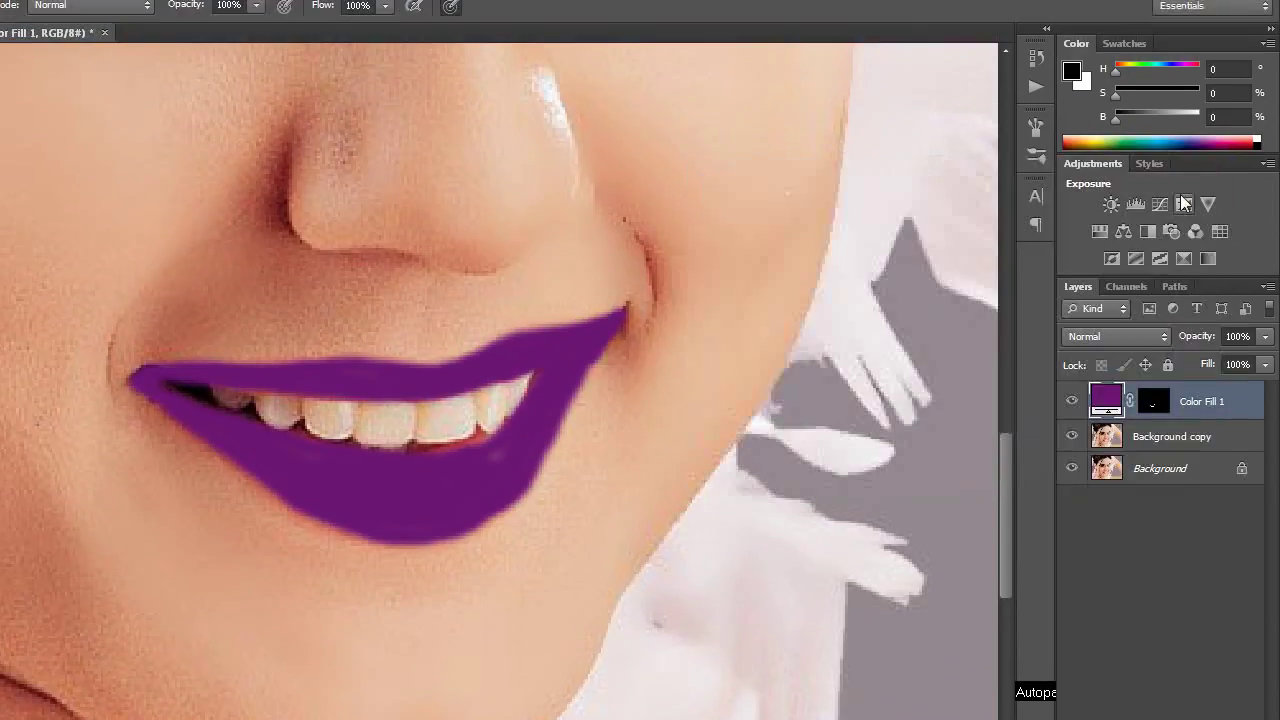
# Step: Set Color Fill 1's blend mode to Darken after trying Soft Light
pyautogui.click(1161, 336)
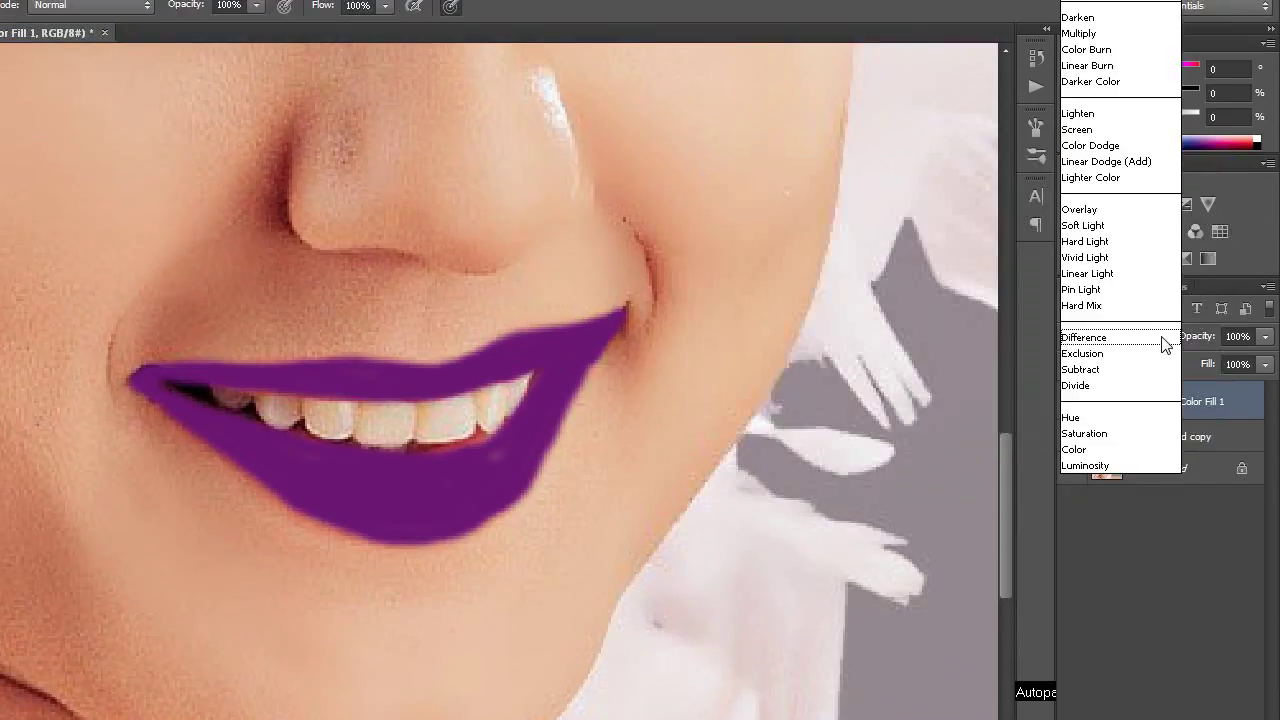
pyautogui.click(1097, 230)
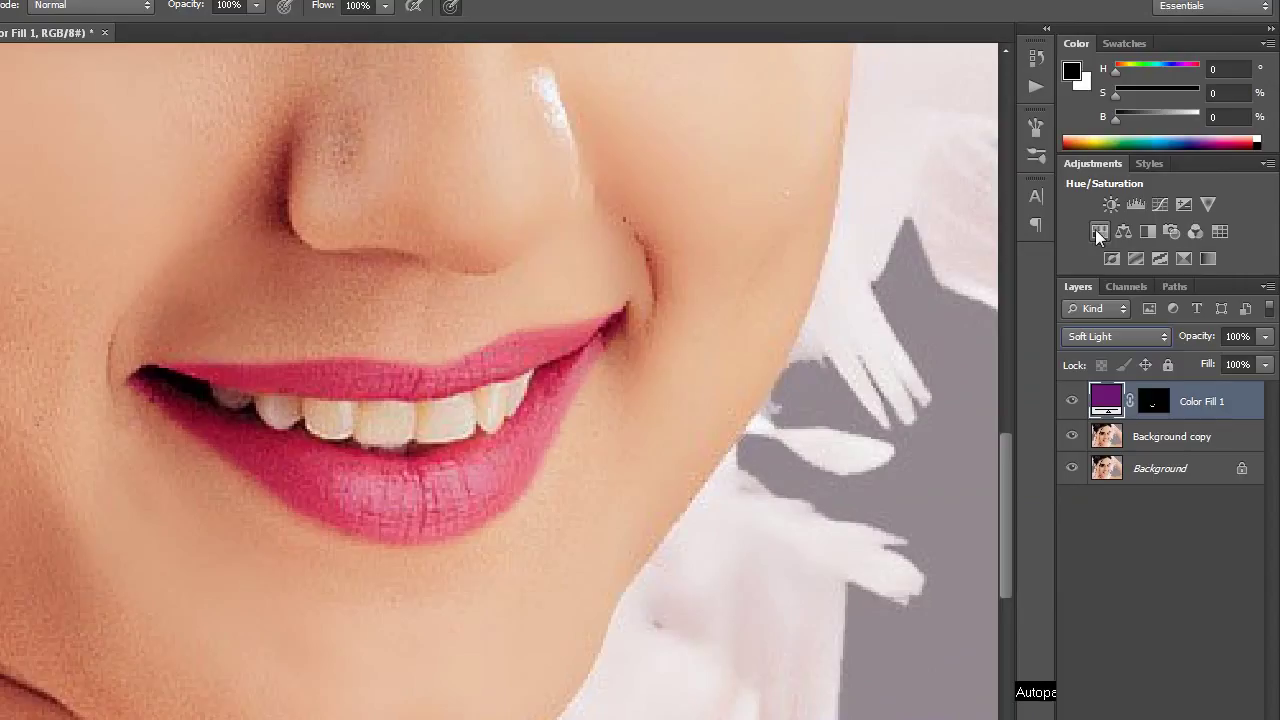
pyautogui.click(1165, 337)
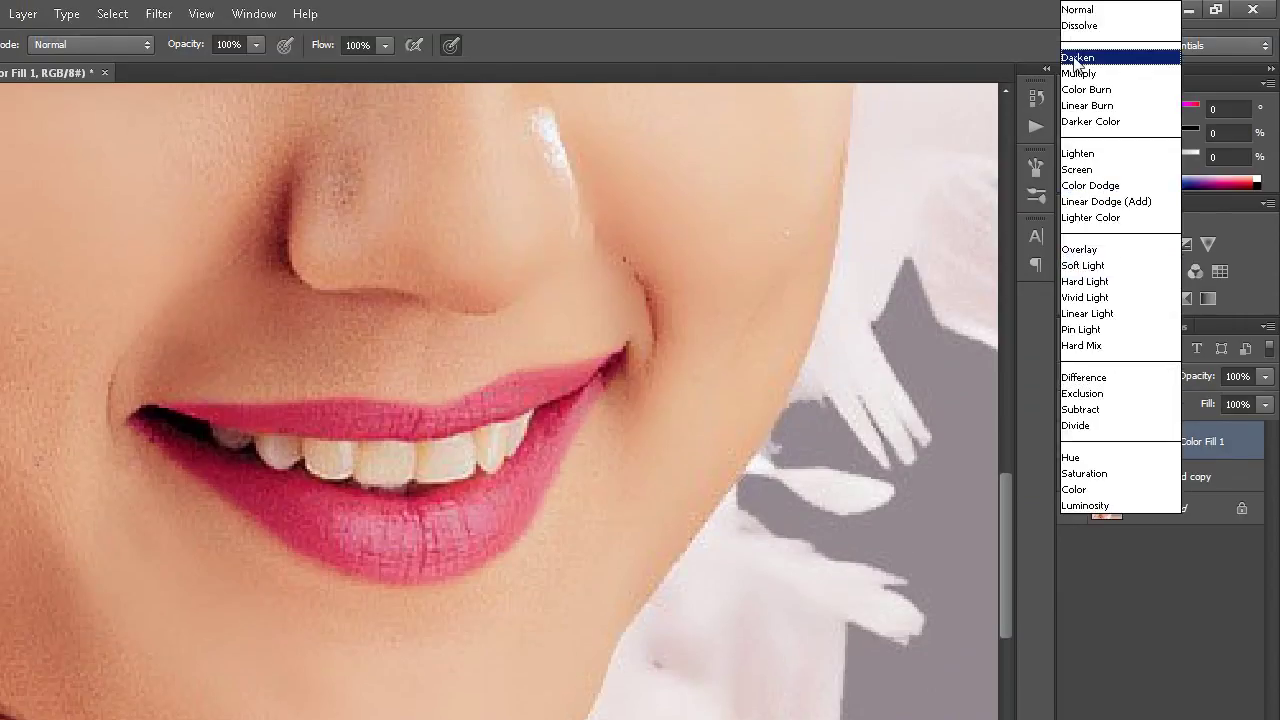
pyautogui.click(1077, 58)
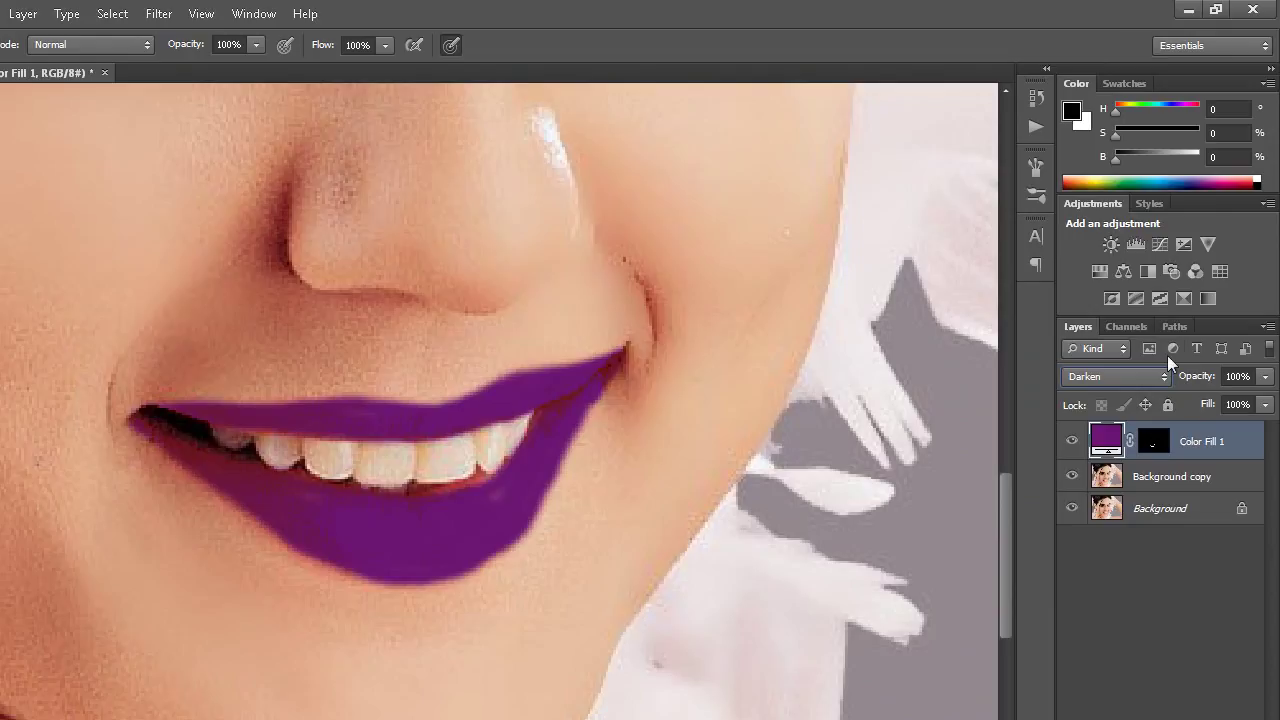
# Step: Lower Color Fill 1's opacity to about 62% so lip texture shows through
pyautogui.click(1266, 377)
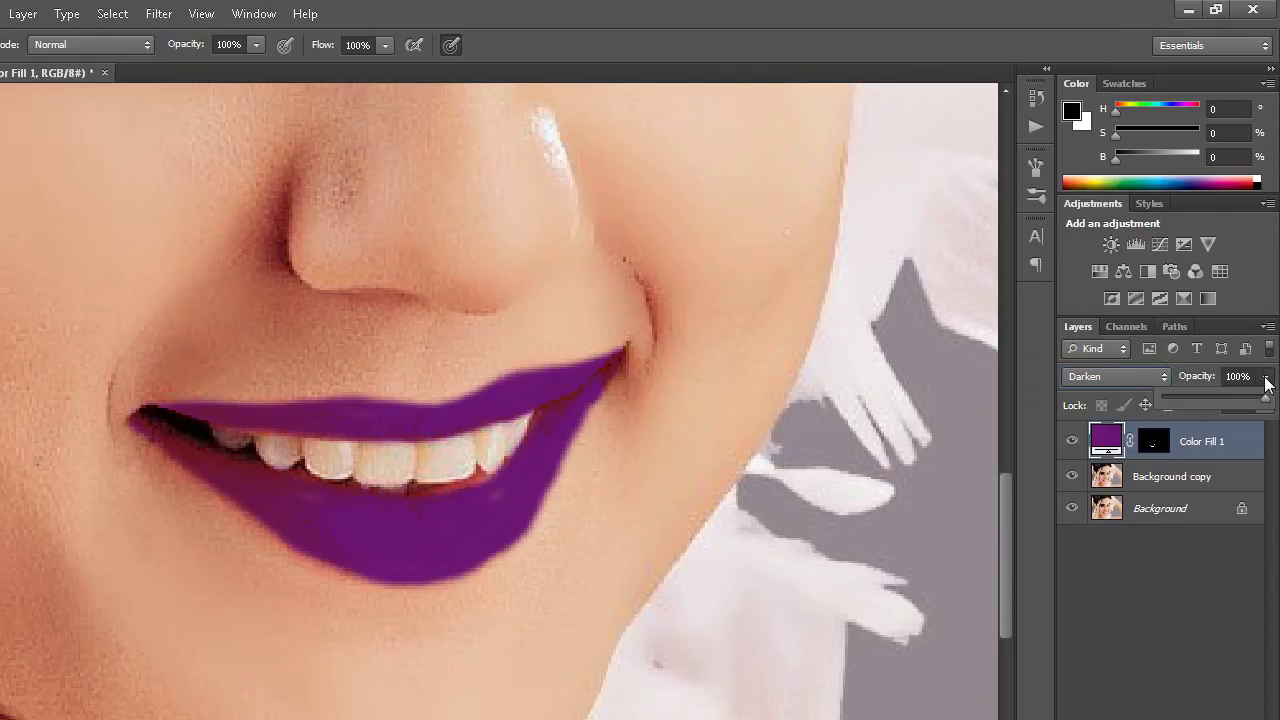
pyautogui.moveTo(1267, 401); pyautogui.dragTo(1216, 401)
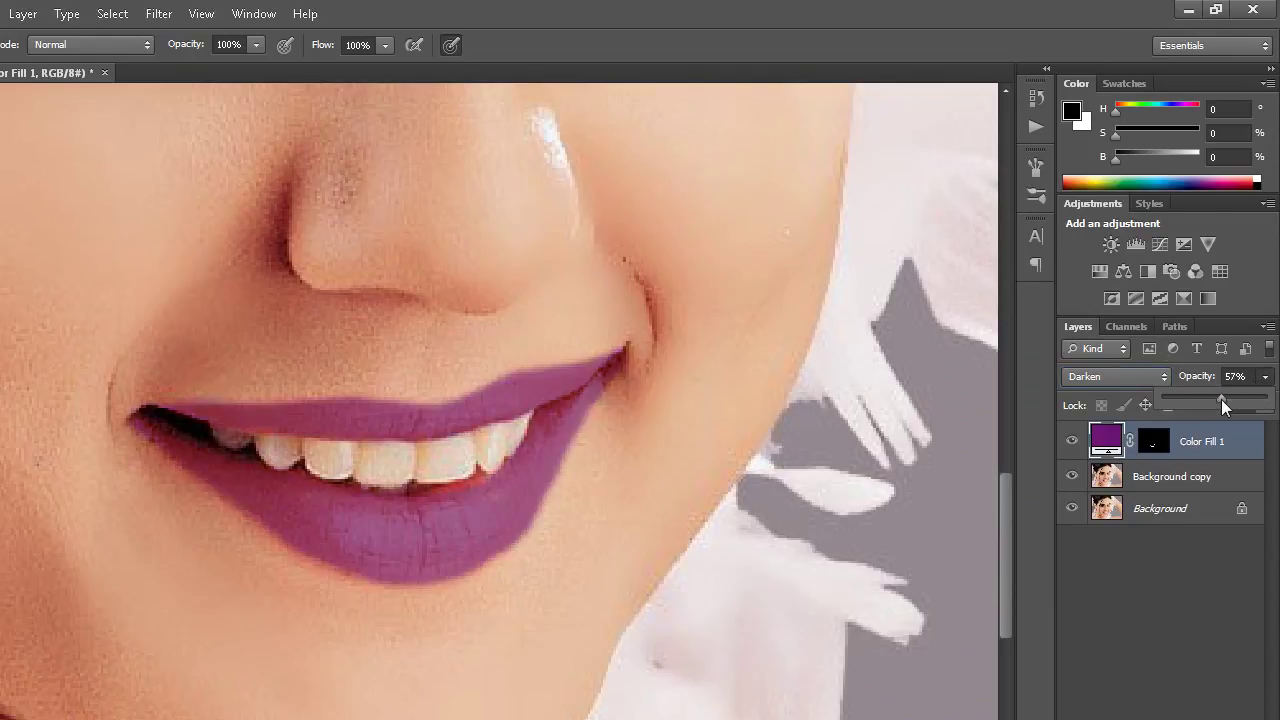
pyautogui.moveTo(1213, 401); pyautogui.dragTo(1233, 404)
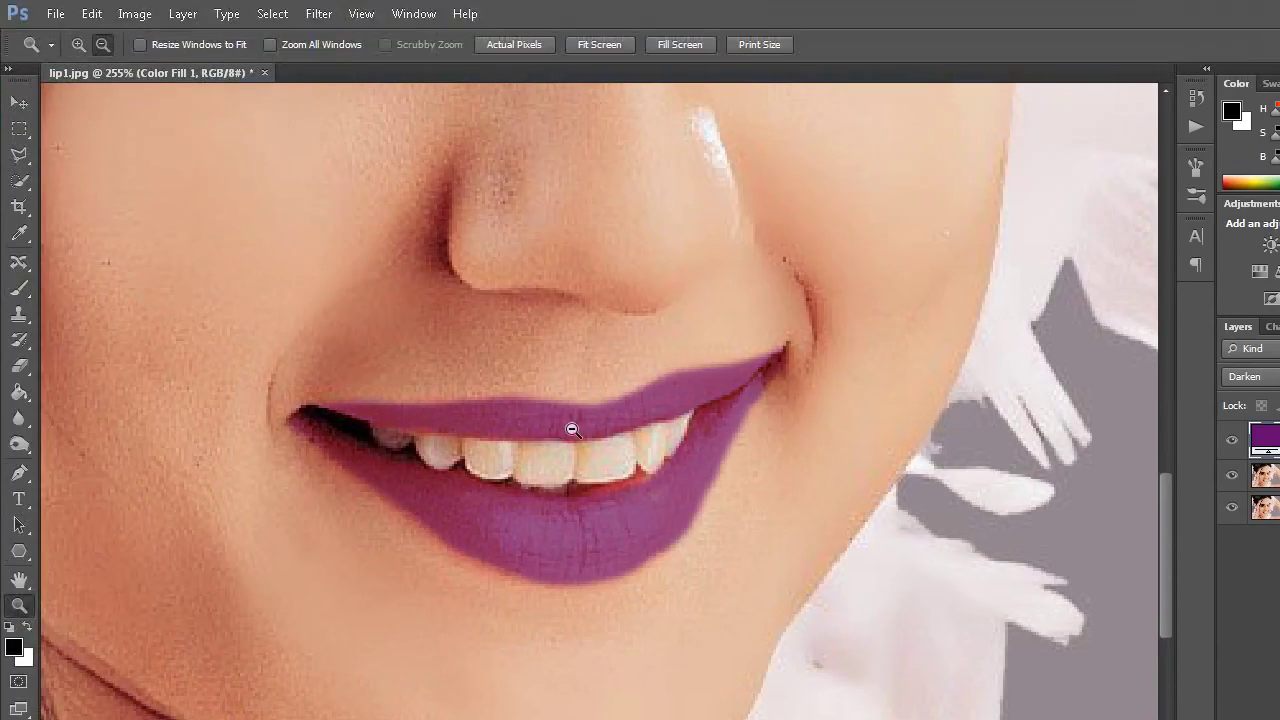
# Step: Zoom out to the whole portrait and toggle Color Fill 1 visibility to compare lips
pyautogui.keyDown('alt'); pyautogui.click(572, 429); pyautogui.keyUp('alt')
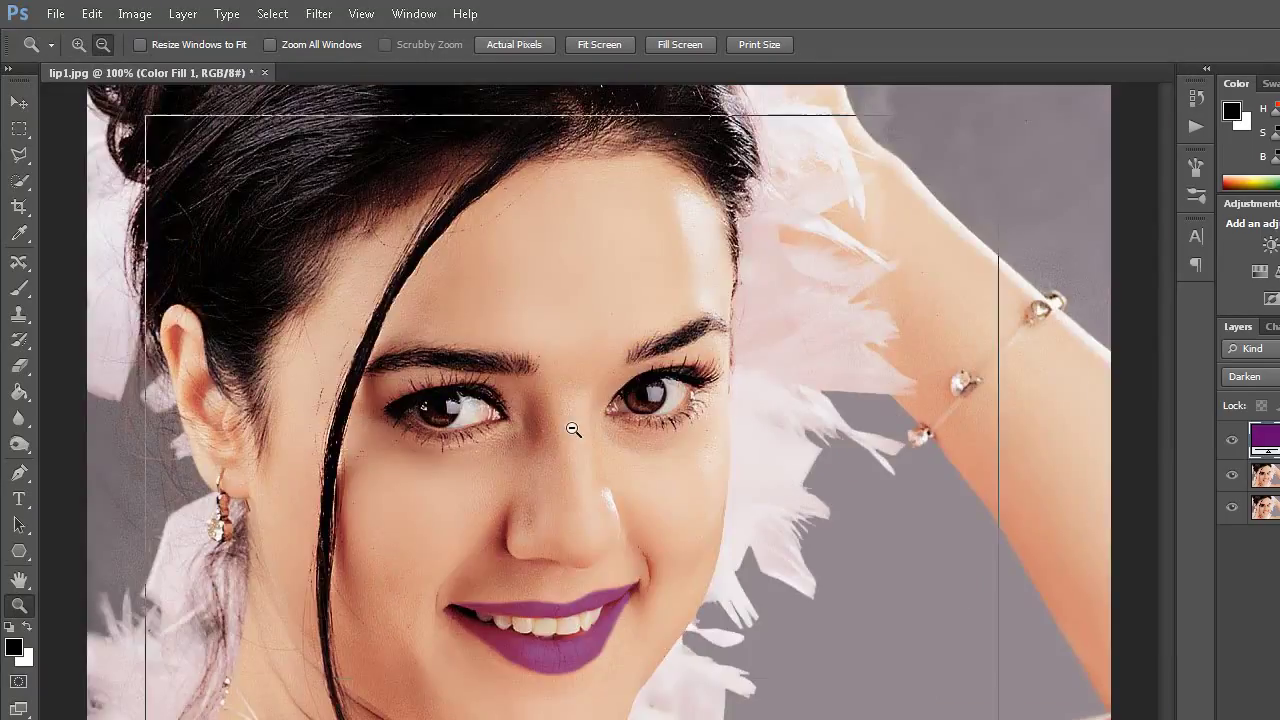
pyautogui.keyDown('alt'); pyautogui.click(572, 429); pyautogui.keyUp('alt')
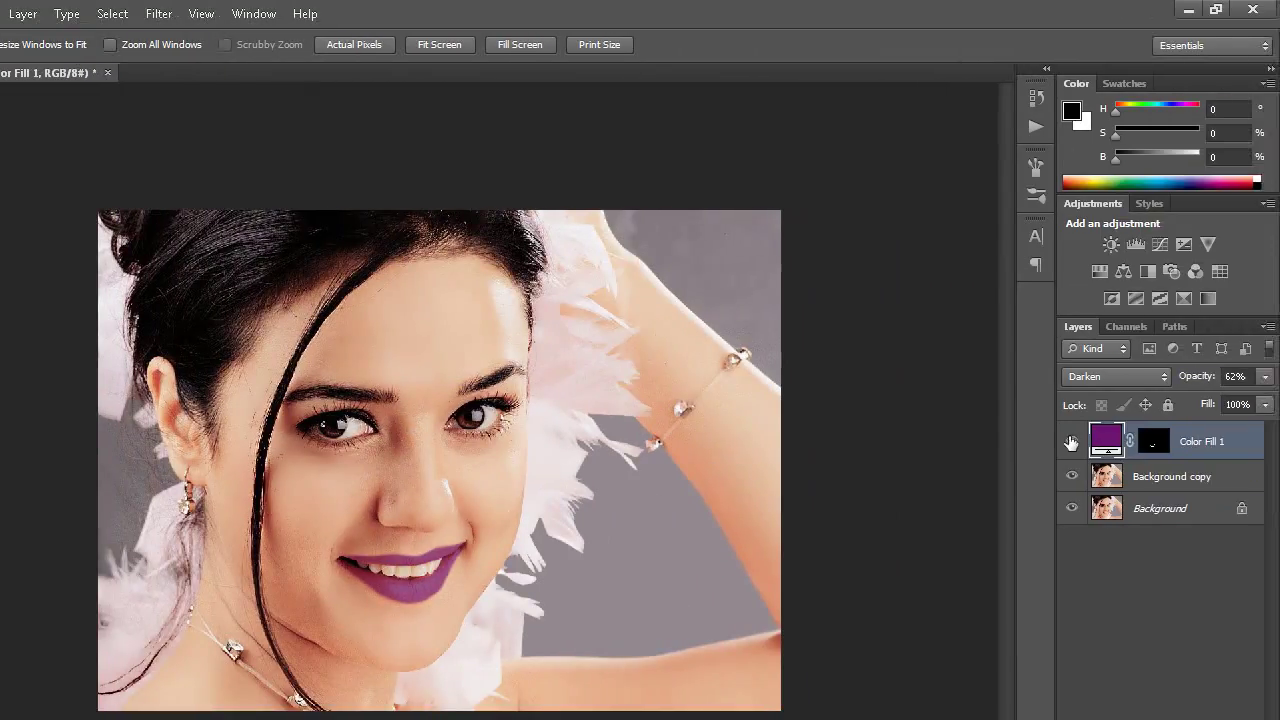
pyautogui.click(1071, 441)
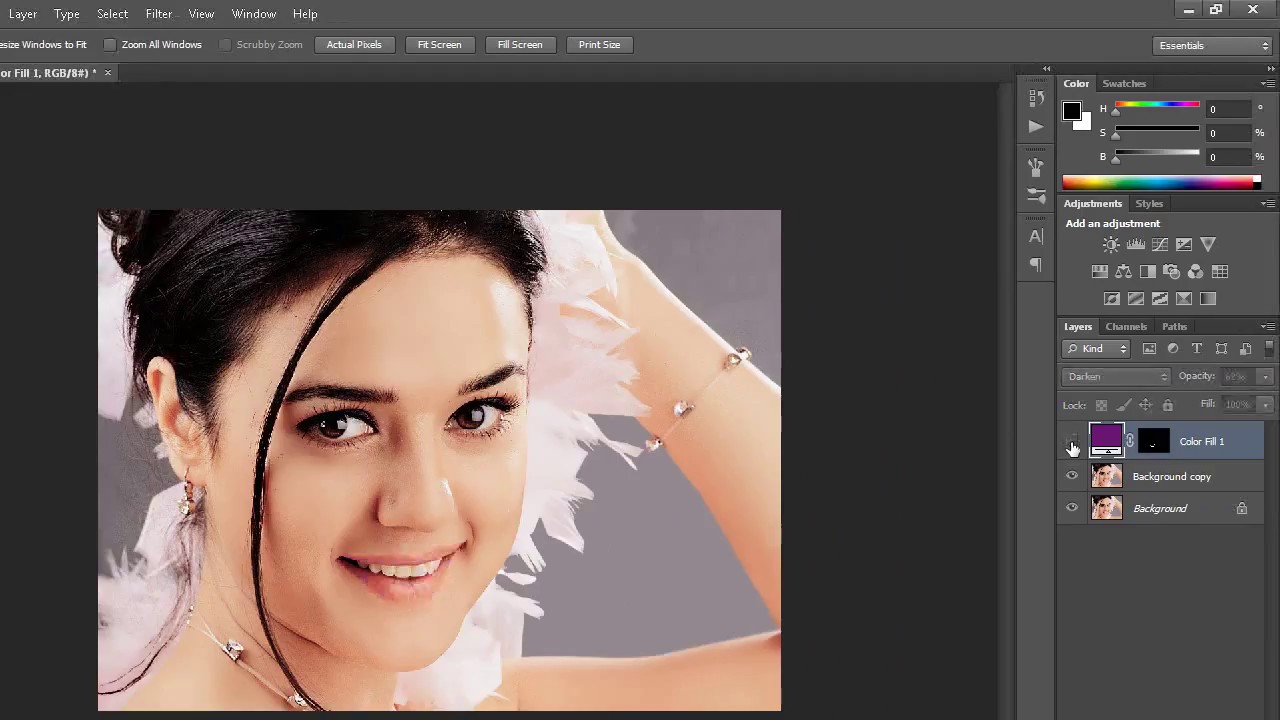
pyautogui.click(1071, 441)
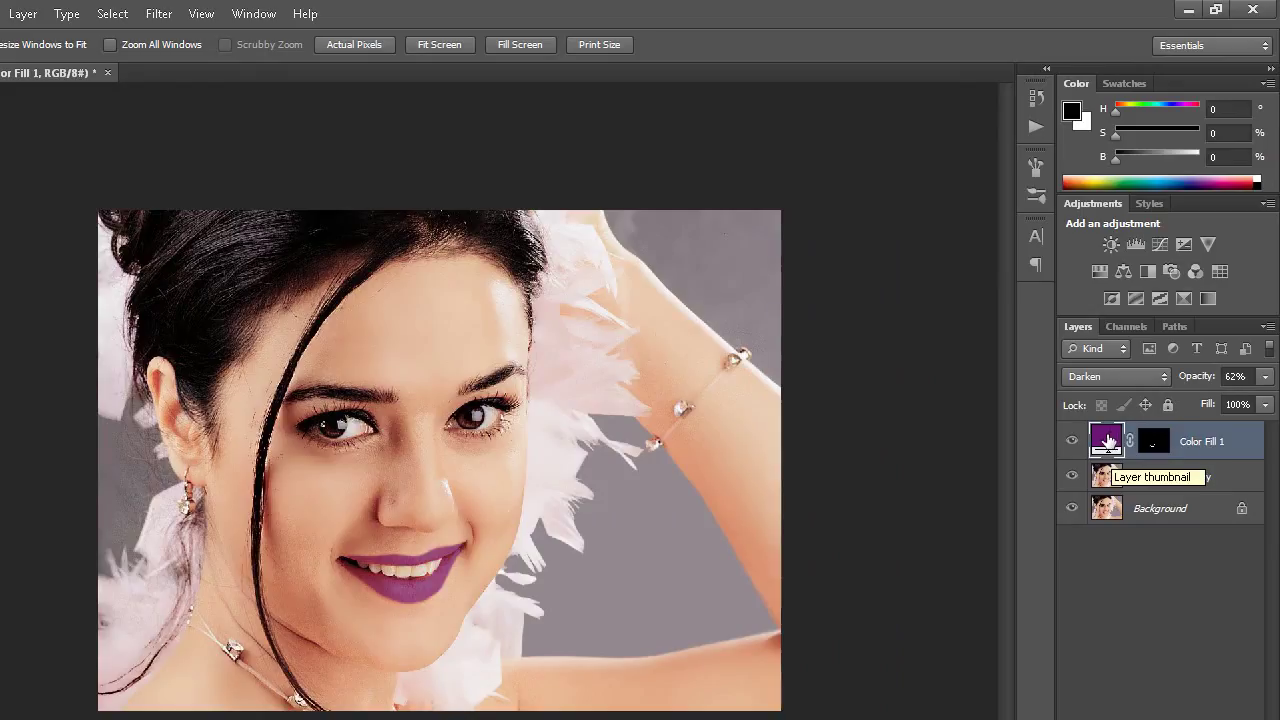
# Step: Reopen Color Fill 1's colour picker and try magenta, pinkish red and deep wine shades
pyautogui.doubleClick(1105, 441)
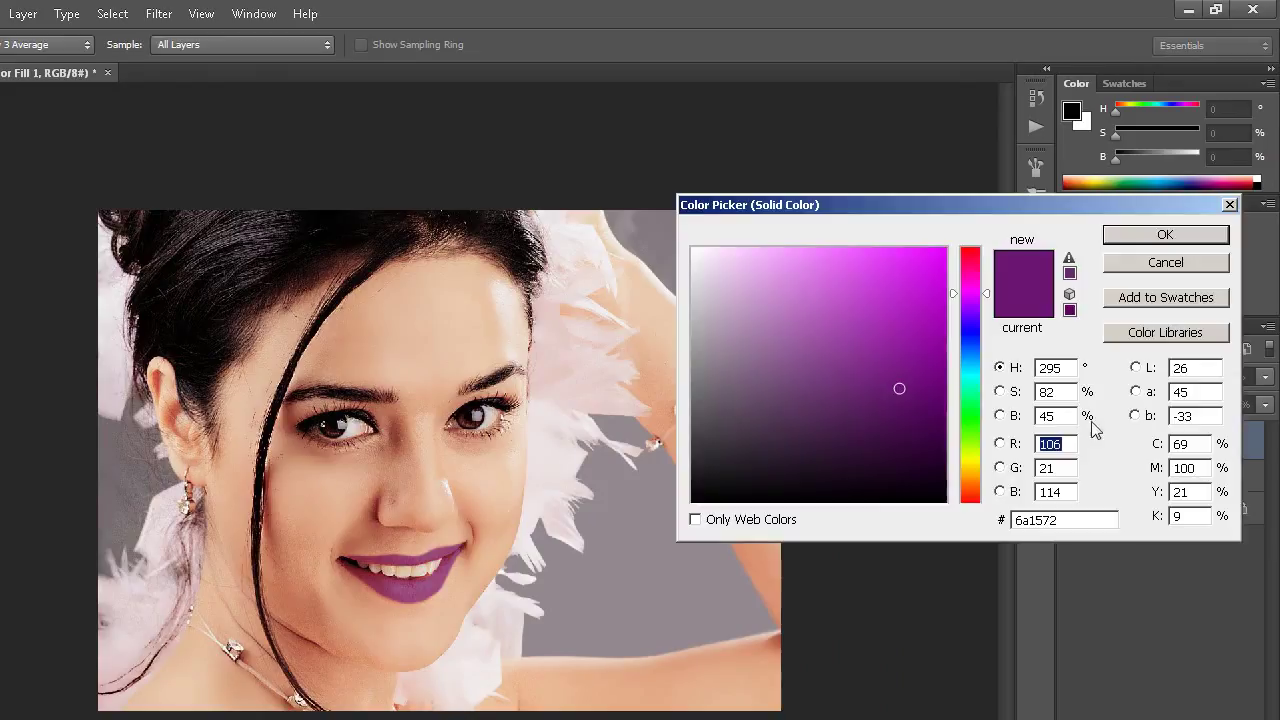
pyautogui.click(857, 290)
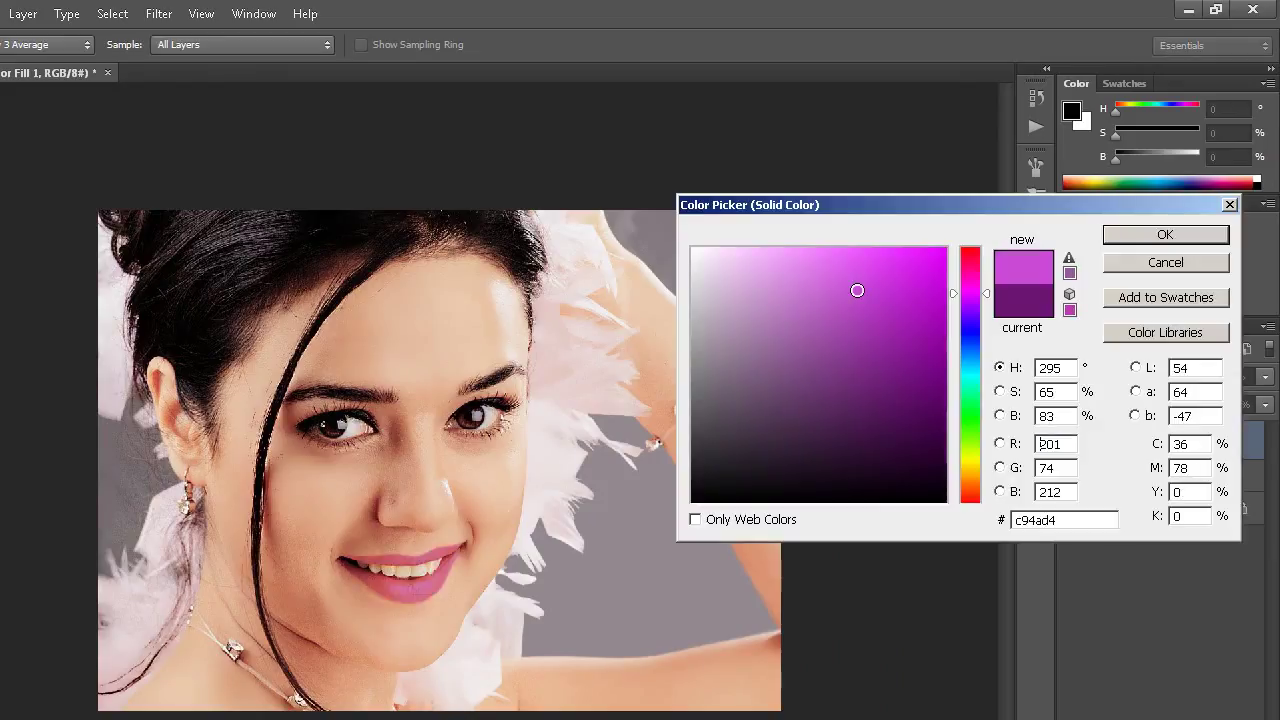
pyautogui.click(889, 327)
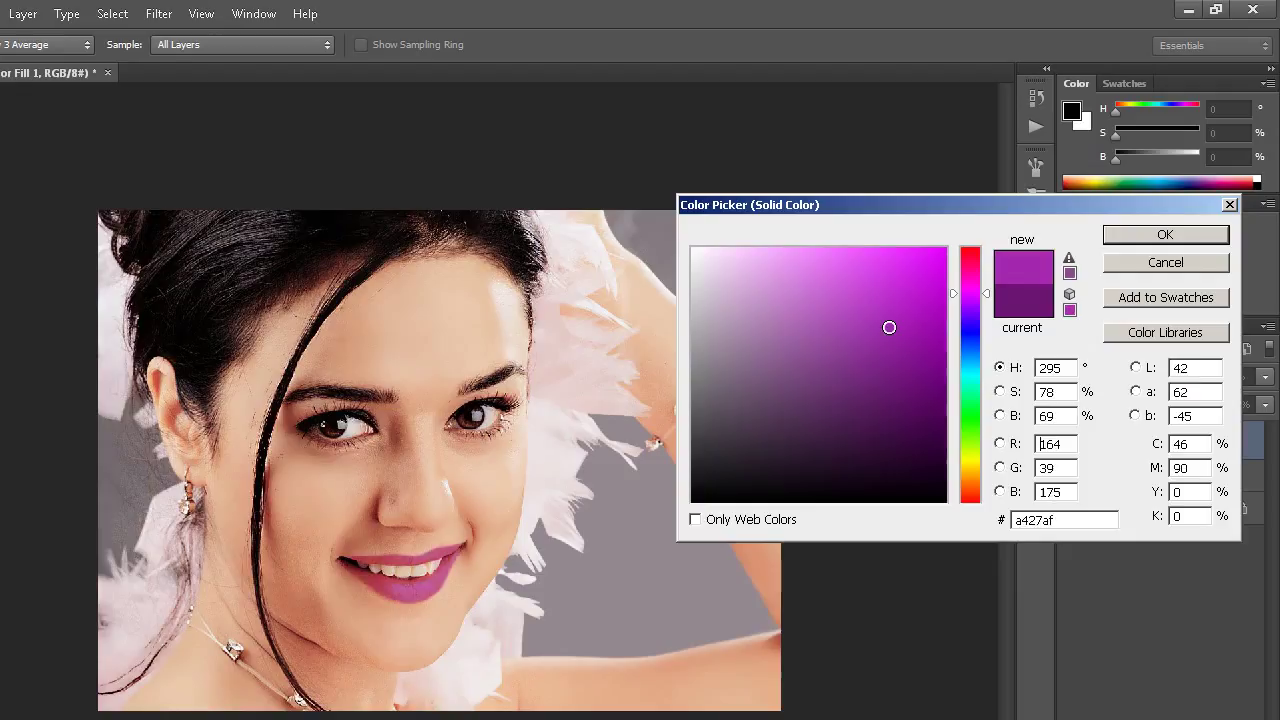
pyautogui.click(878, 386)
pyautogui.click(832, 343)
pyautogui.click(978, 261)
pyautogui.click(898, 355)
pyautogui.click(892, 382)
pyautogui.click(919, 401)
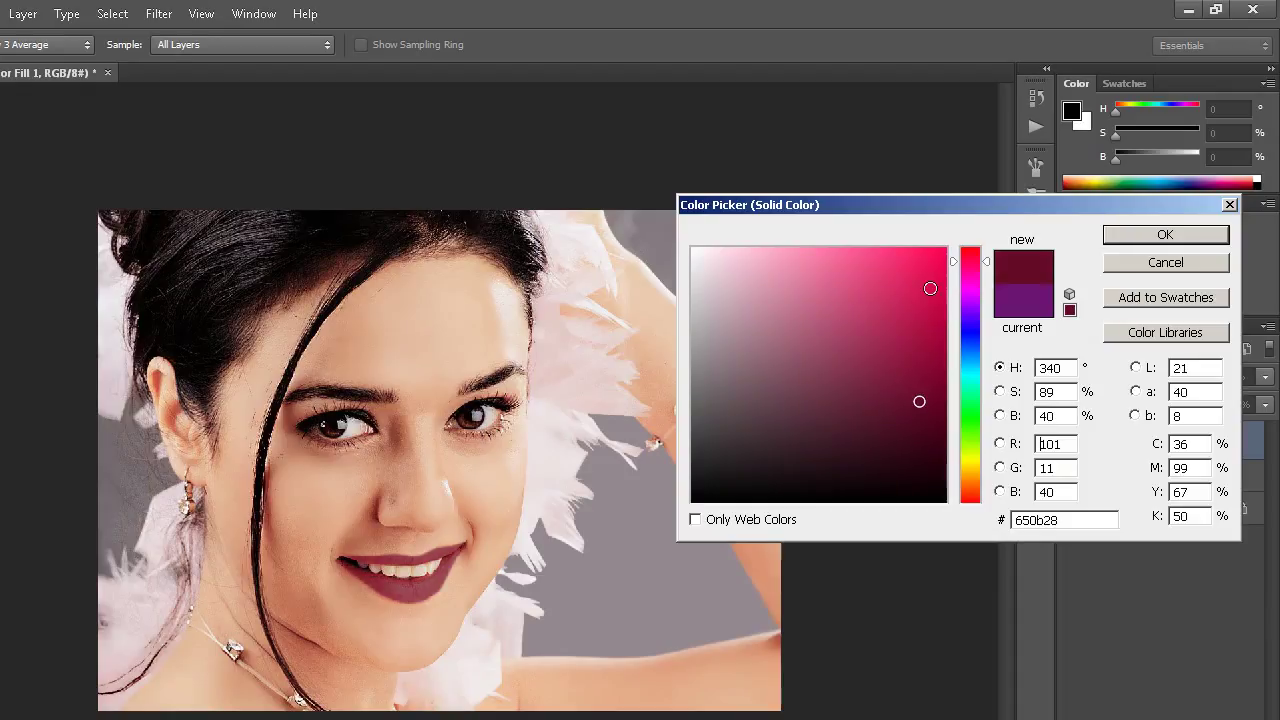
# Step: Return to the purple hue and apply the richer purple 88128c to the lips
pyautogui.click(971, 290)
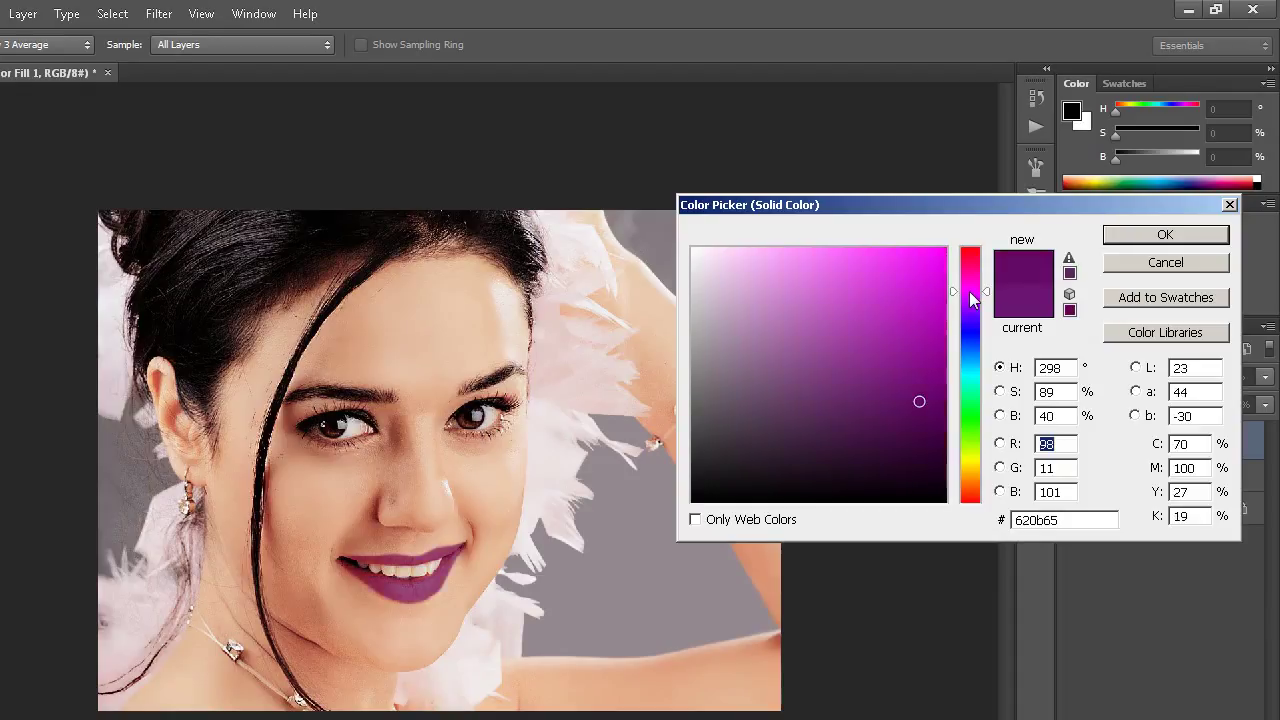
pyautogui.click(884, 287)
pyautogui.click(889, 331)
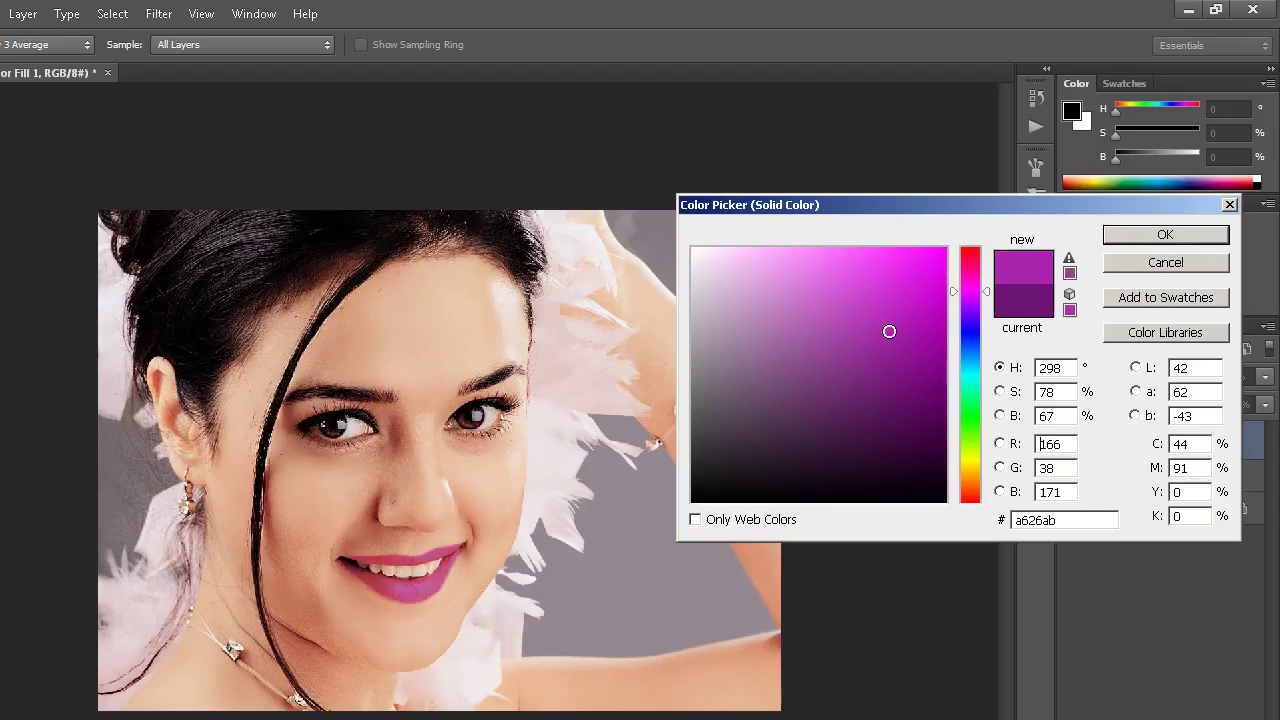
pyautogui.click(913, 362)
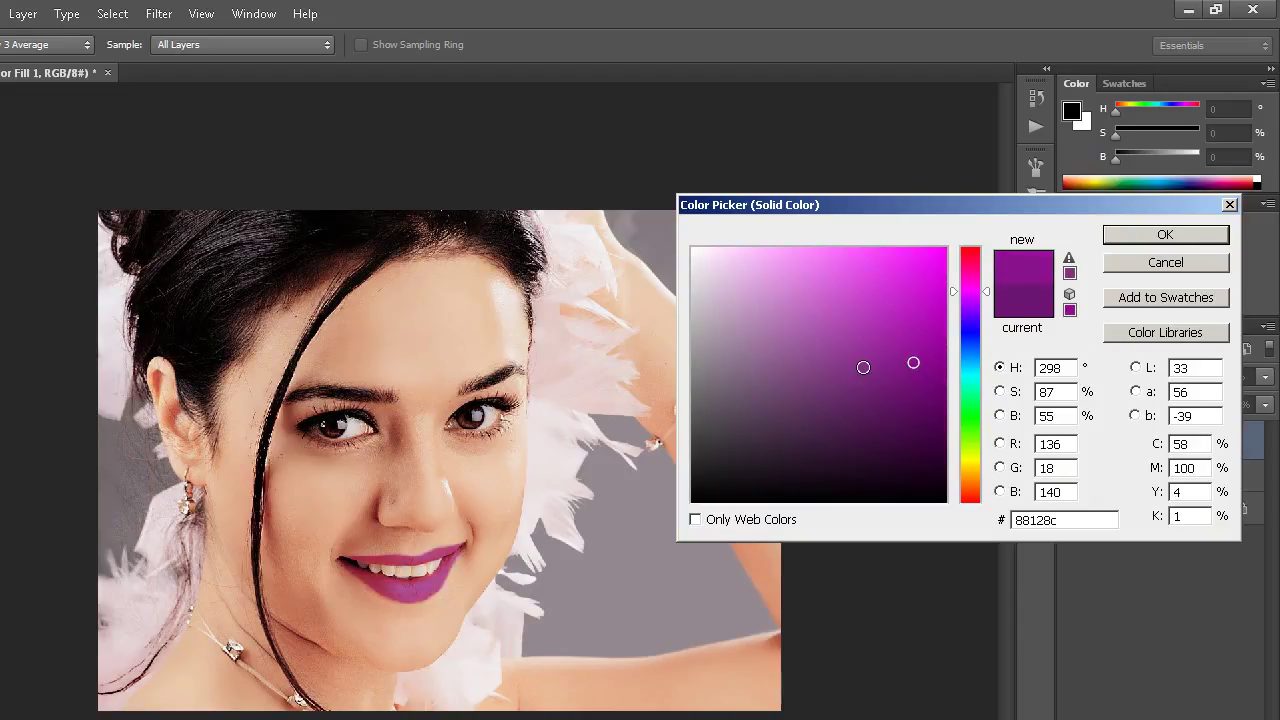
pyautogui.click(1165, 235)
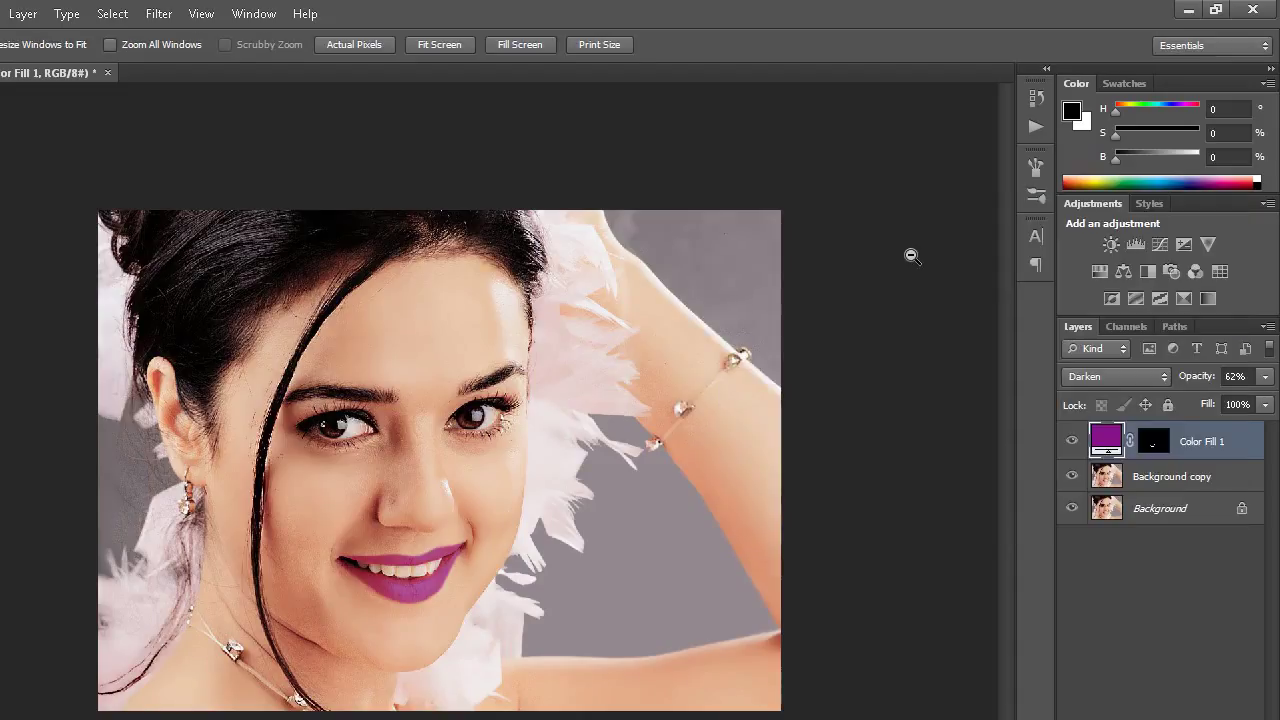